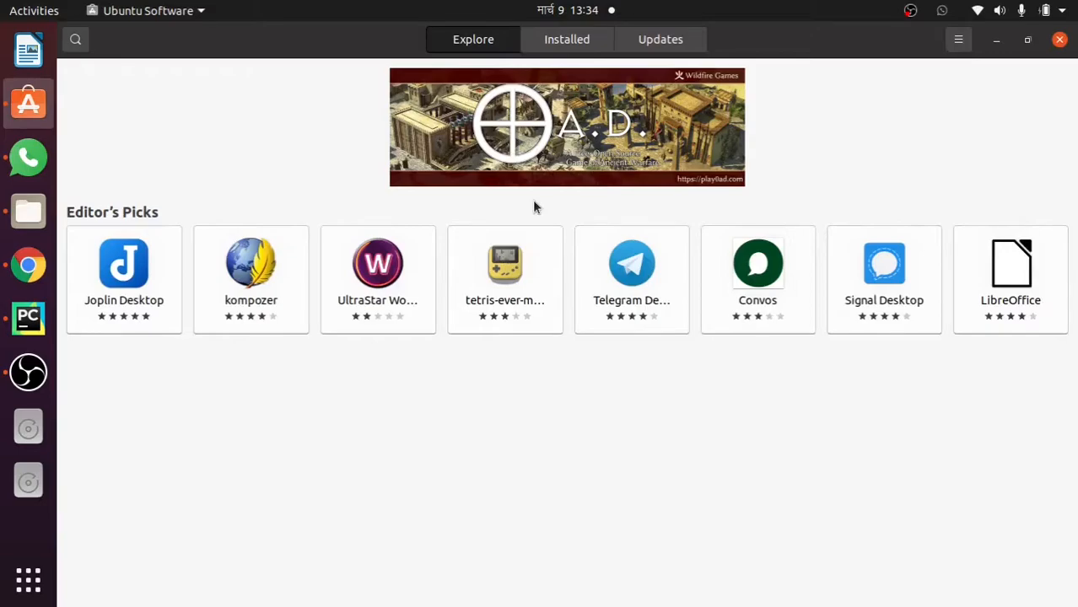
Search Ubuntu Software for 'virtual' and install VirtualBox 6.1.16, authorising with the account password
text(vi)
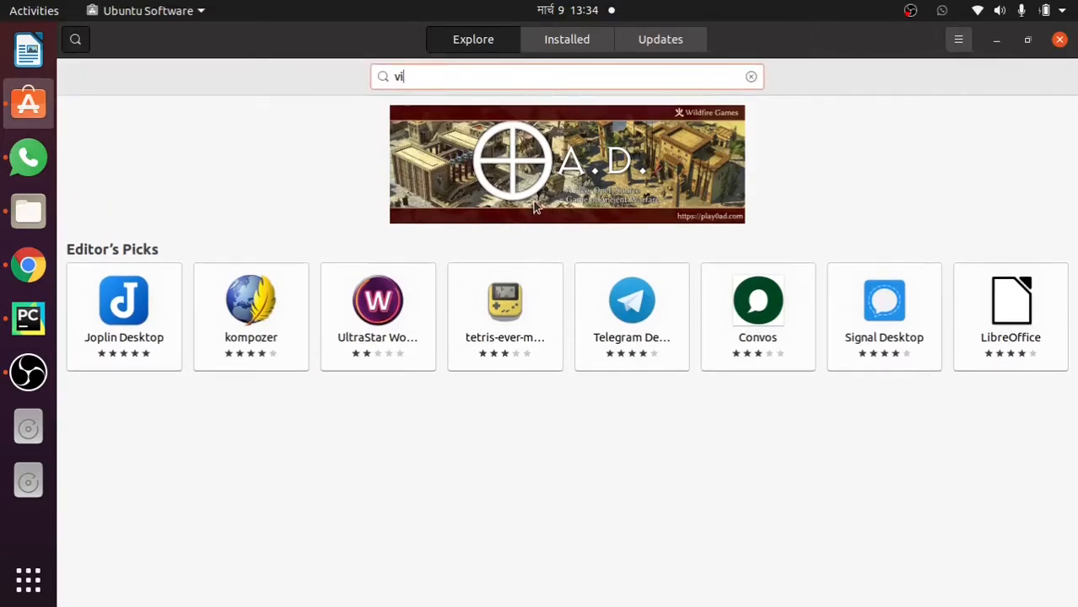
text(rtual)
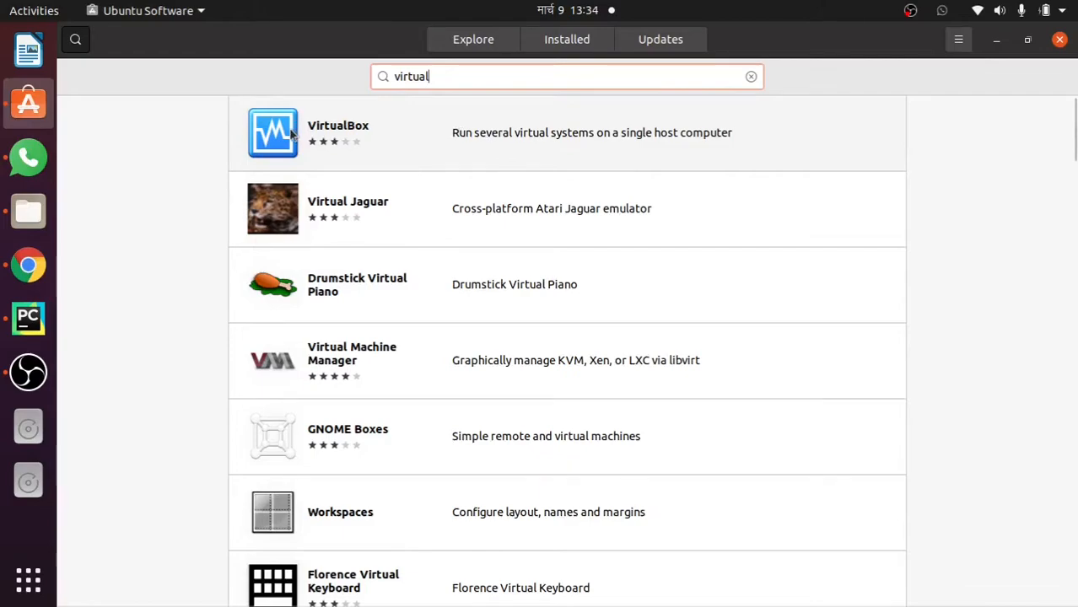
click(629, 146)
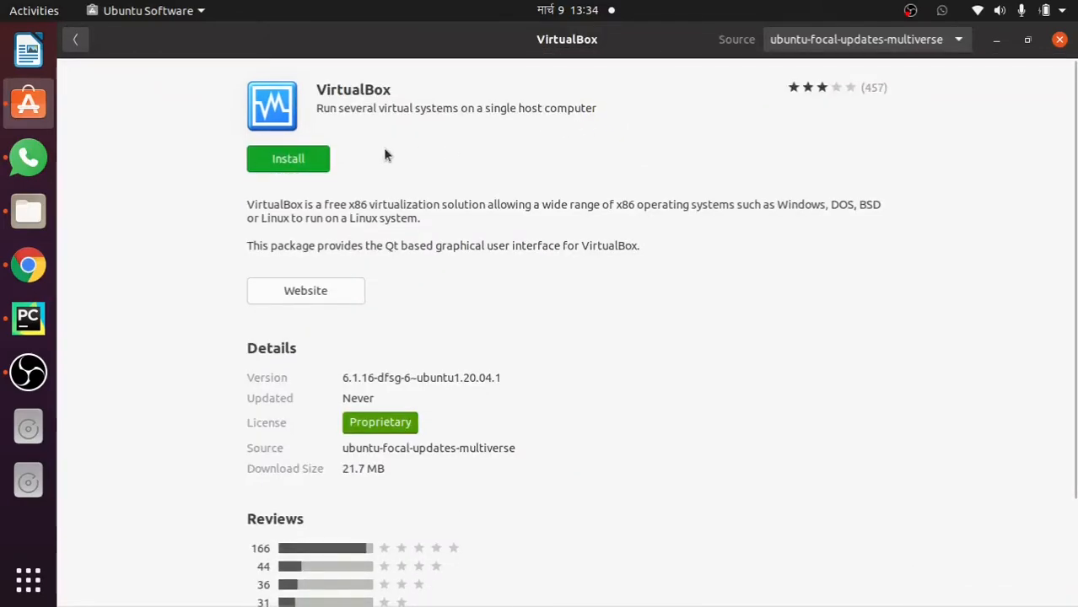
click(290, 160)
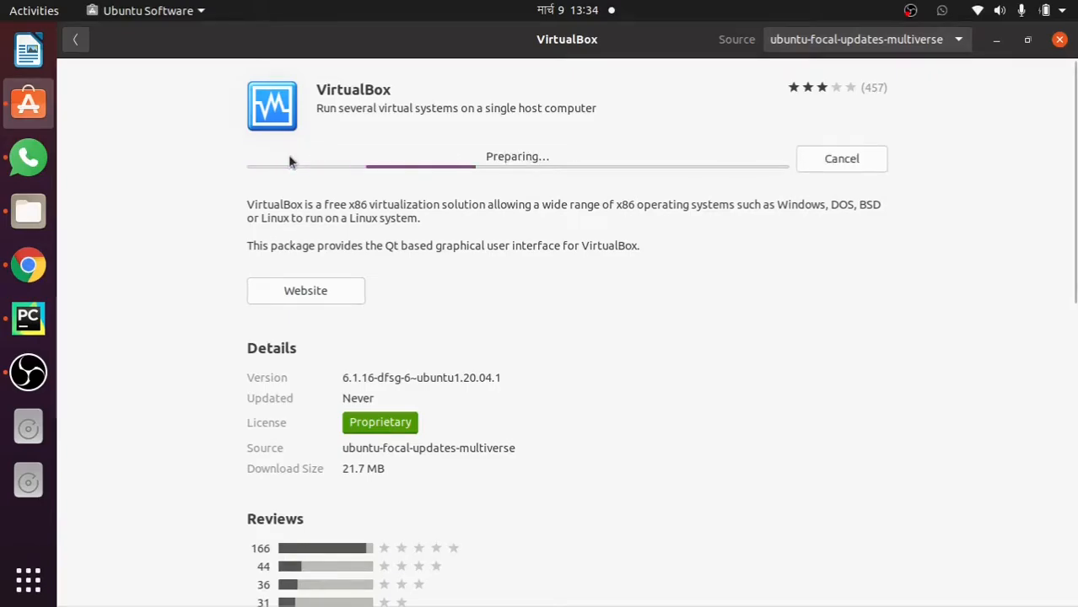
text(p)
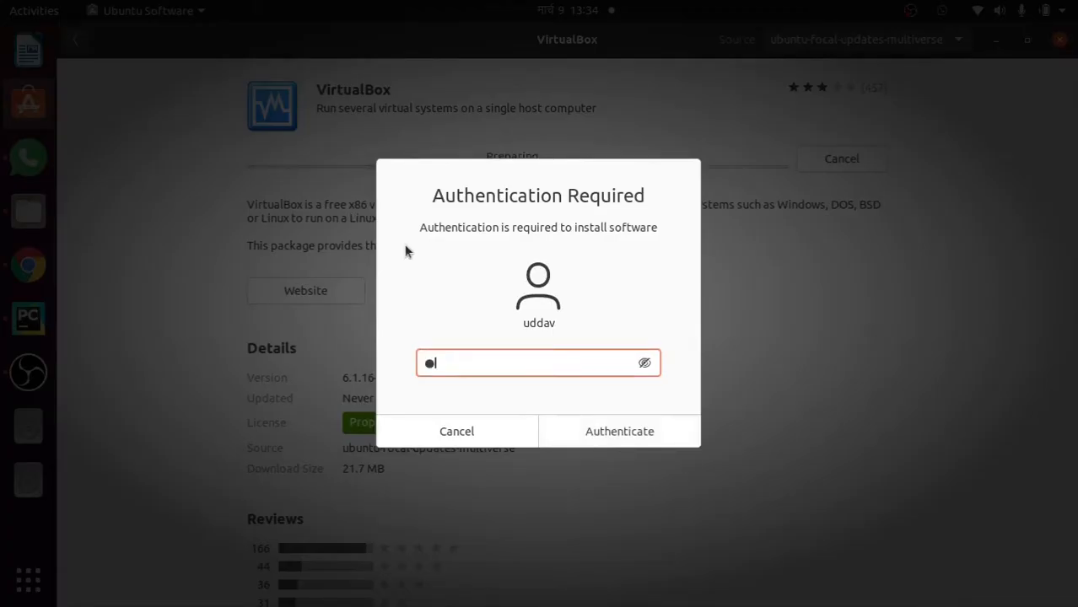
key(Return)
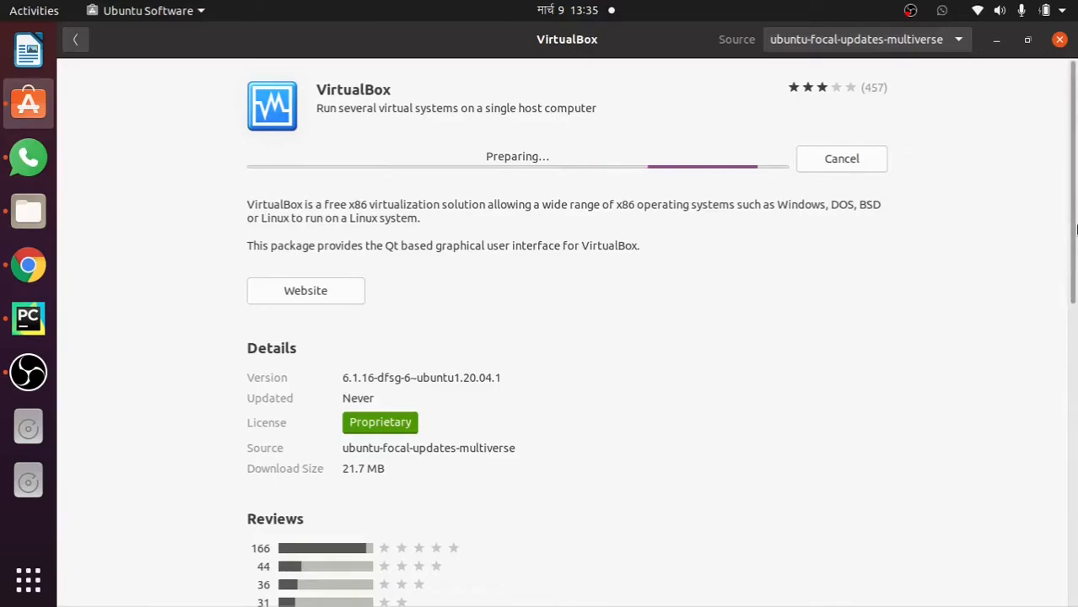
scroll(1075, 222, down, 4)
drag(1075, 279, 1076, 470)
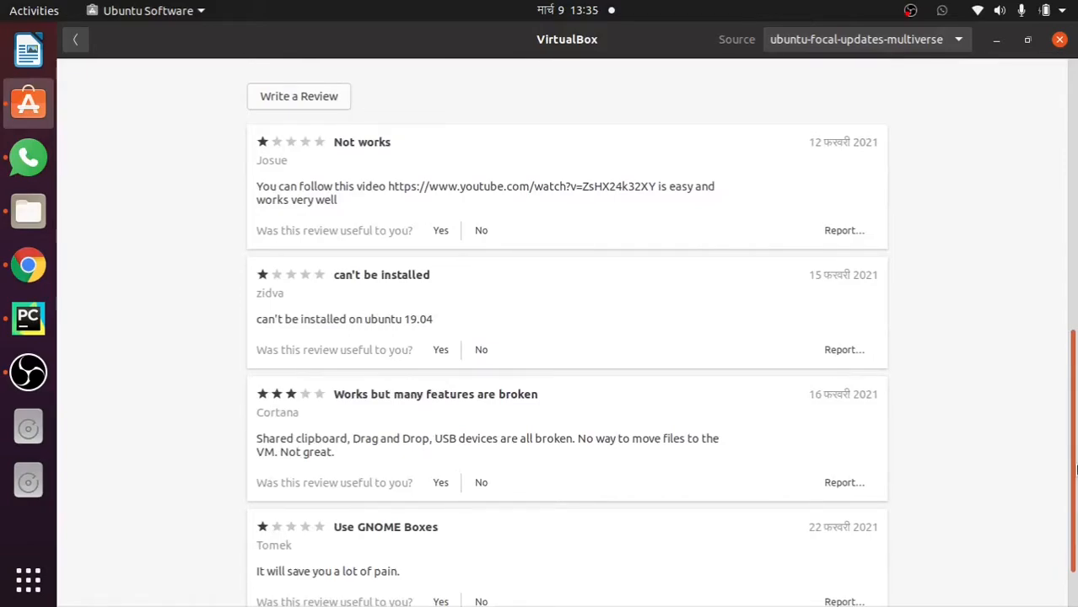
drag(1076, 470, 1075, 504)
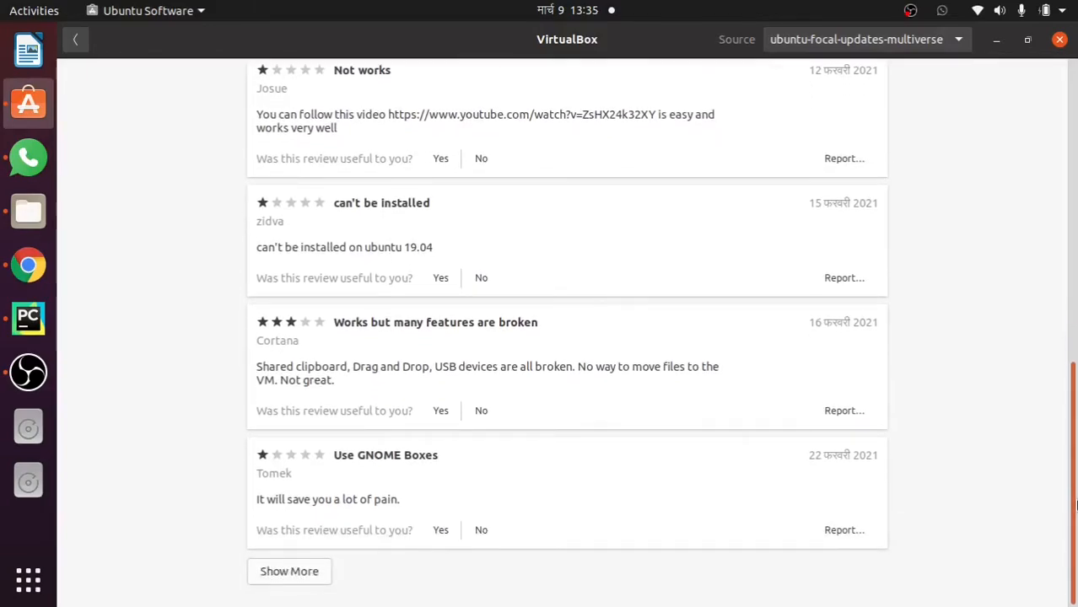
scroll(1075, 537, up, 15)
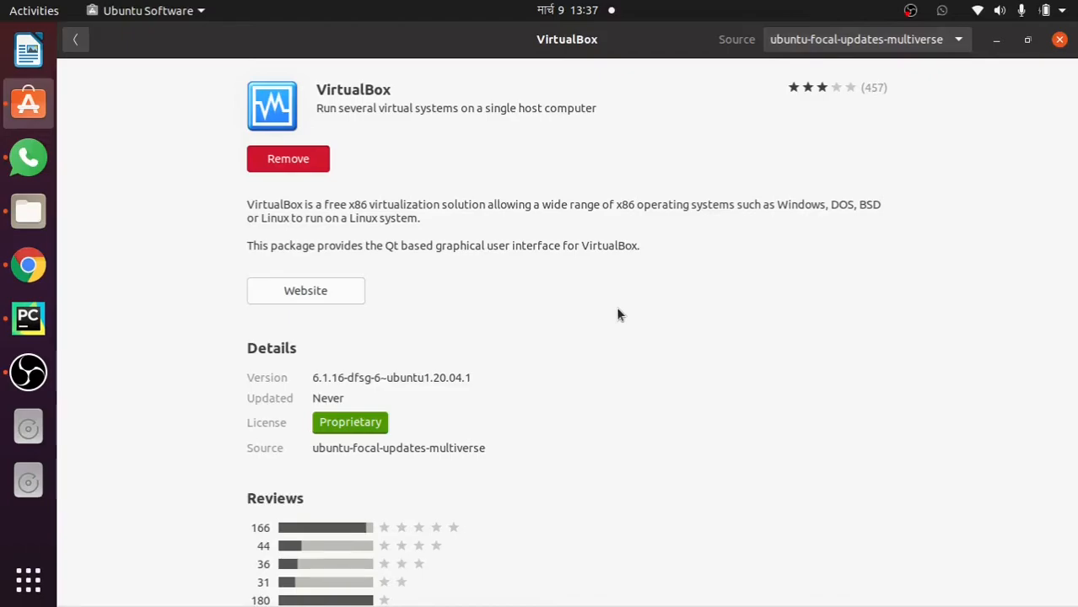
Close Ubuntu Software, launch VirtualBox from page 2 of Show Applications, and bring Chrome back
click(1060, 39)
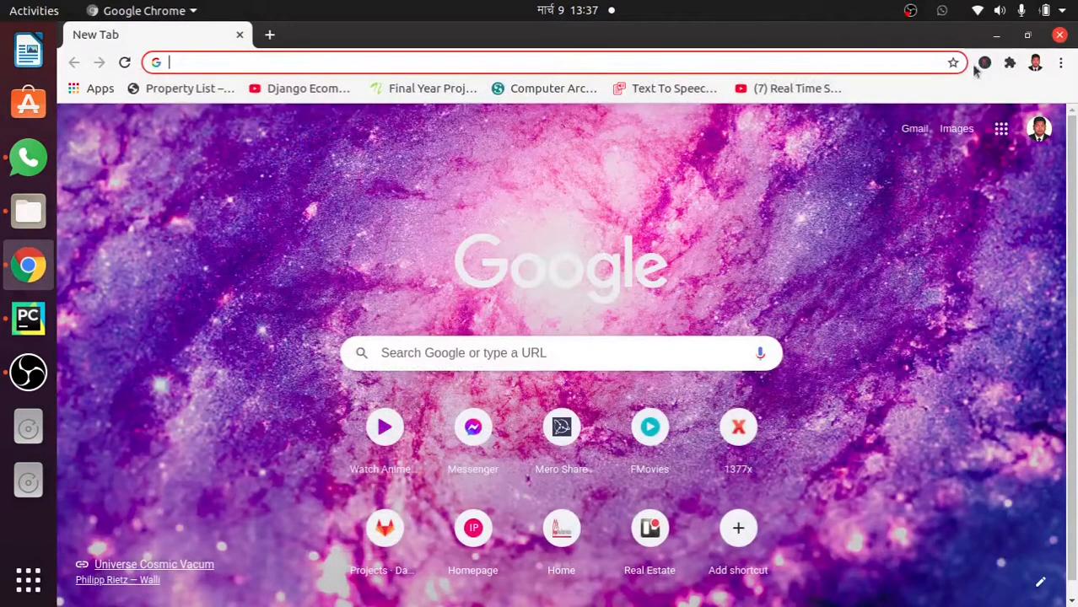
click(997, 35)
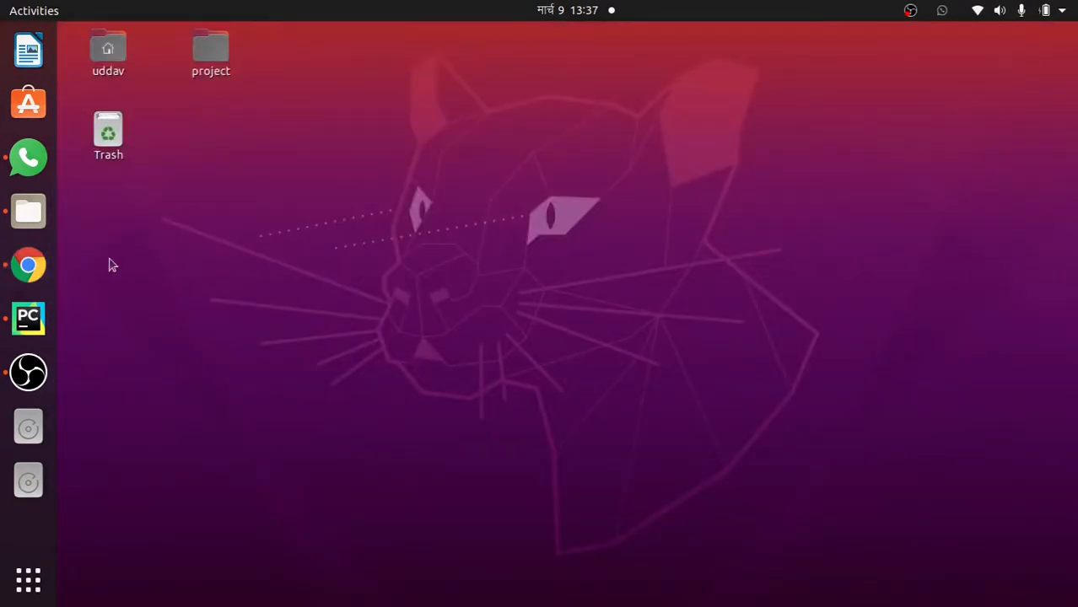
click(28, 579)
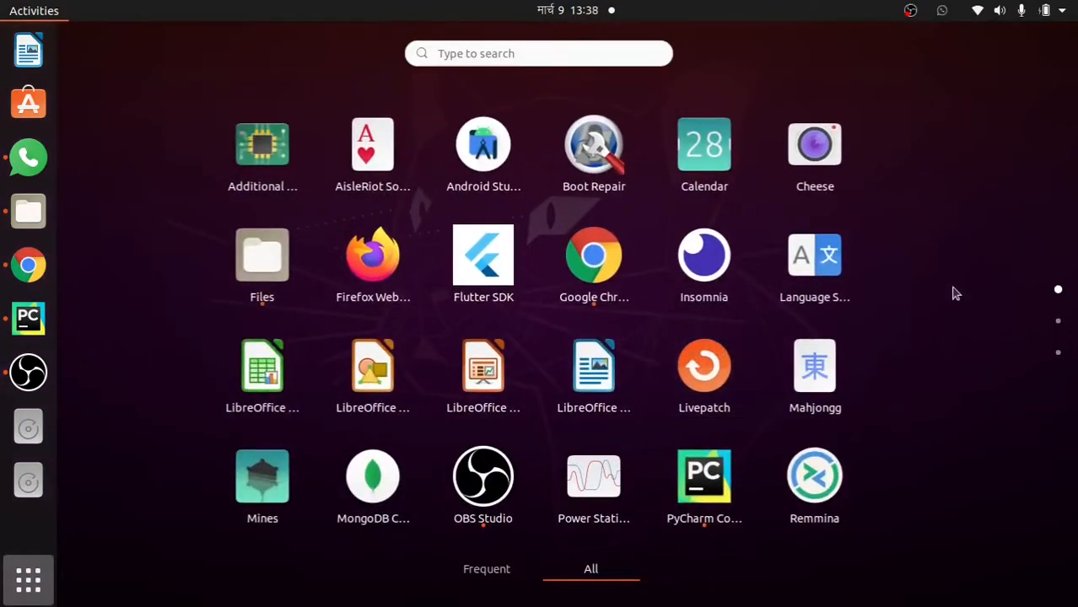
click(1059, 329)
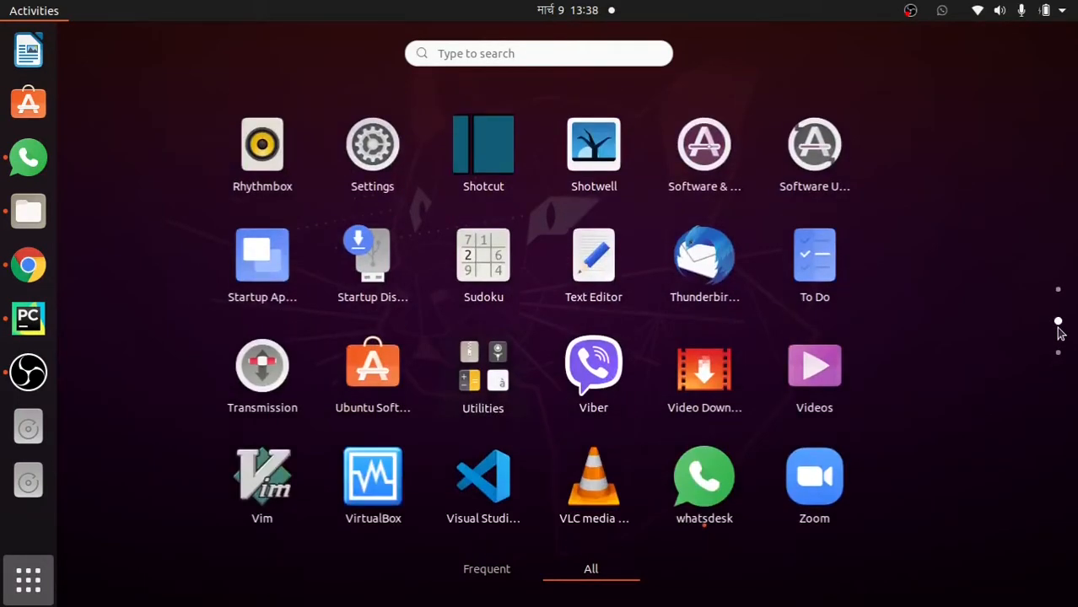
click(390, 498)
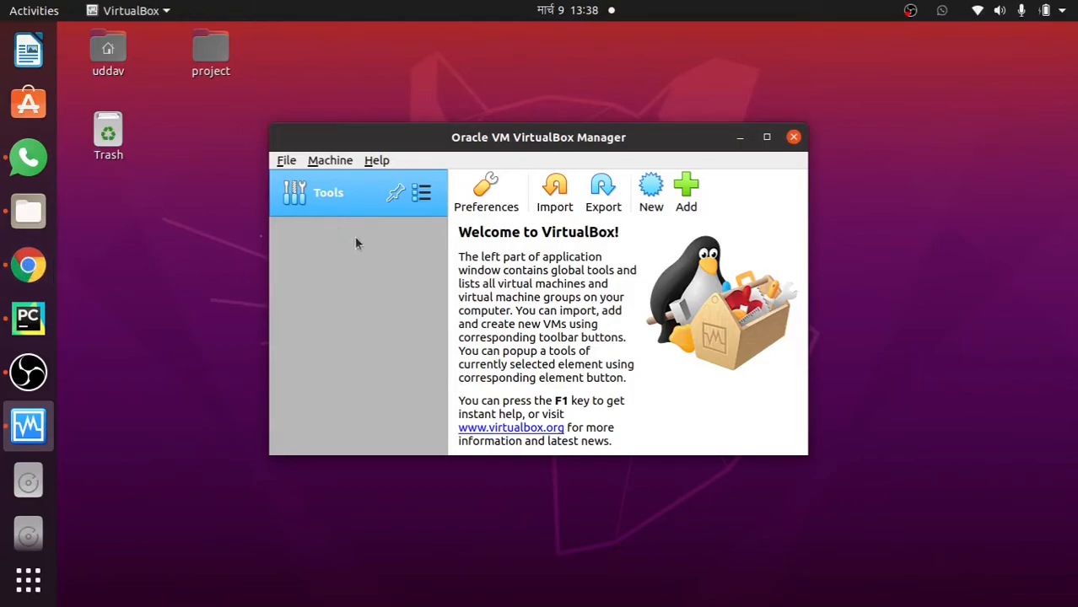
click(30, 267)
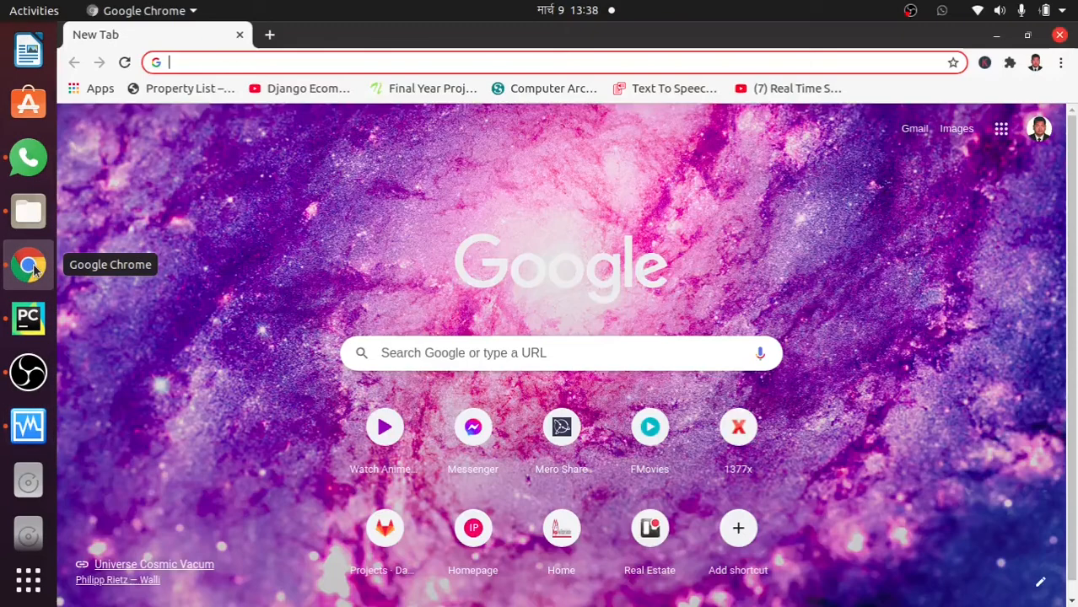
Search Google for 'windows 10 iso file' and open Microsoft's Download Windows 10 Disc Image page
click(226, 63)
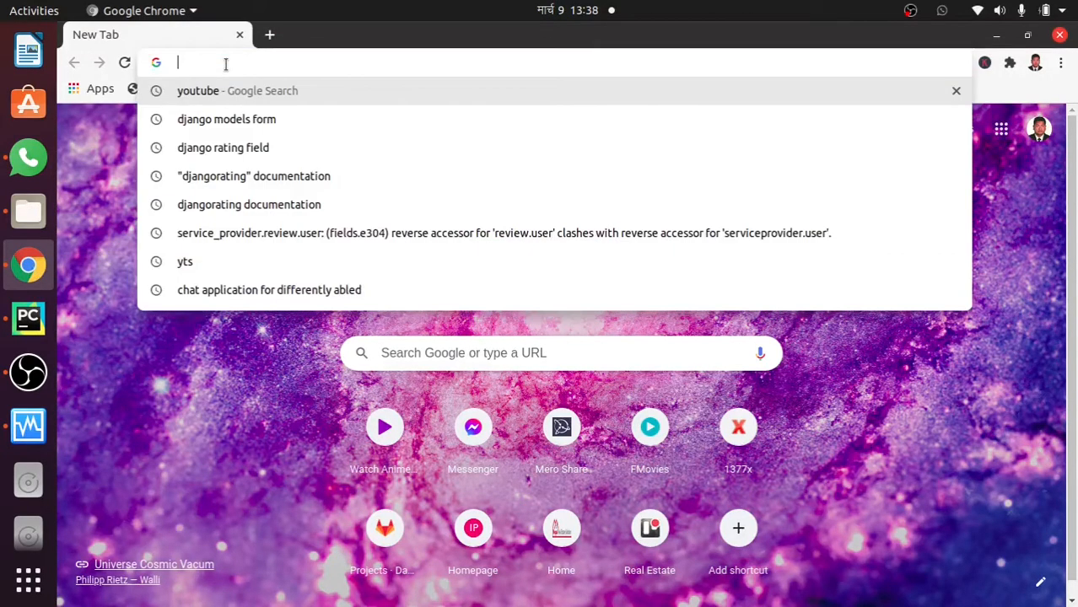
text(windo)
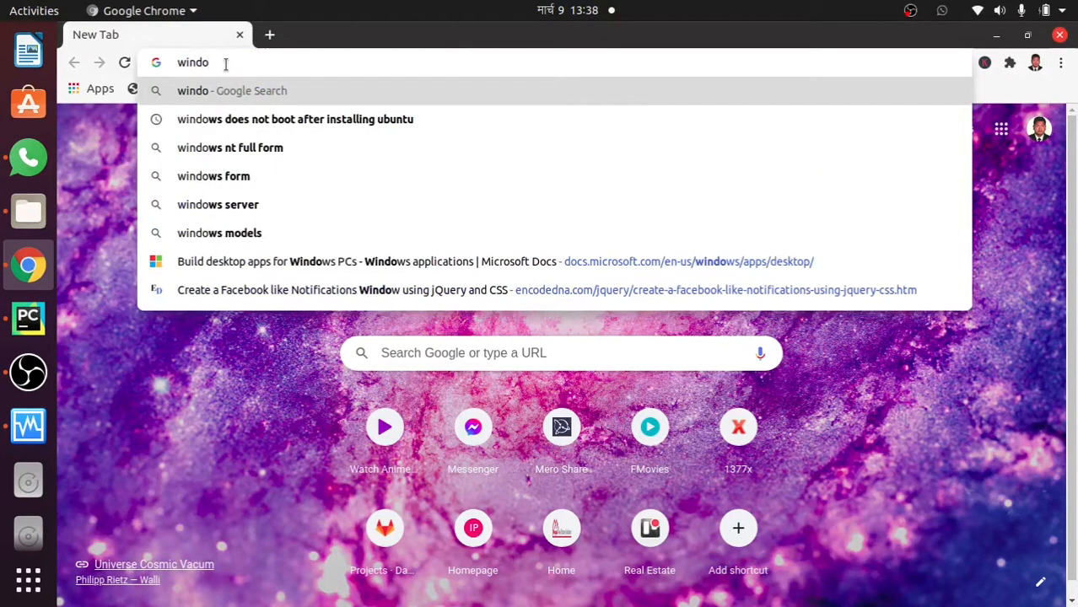
text(ws)
text( 1)
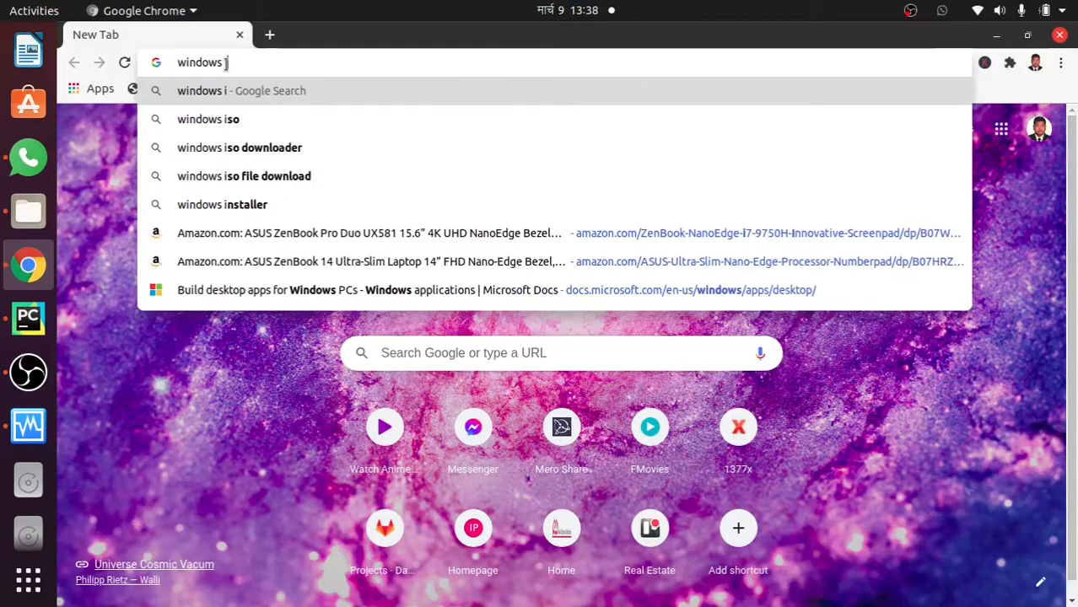
text(0 iso)
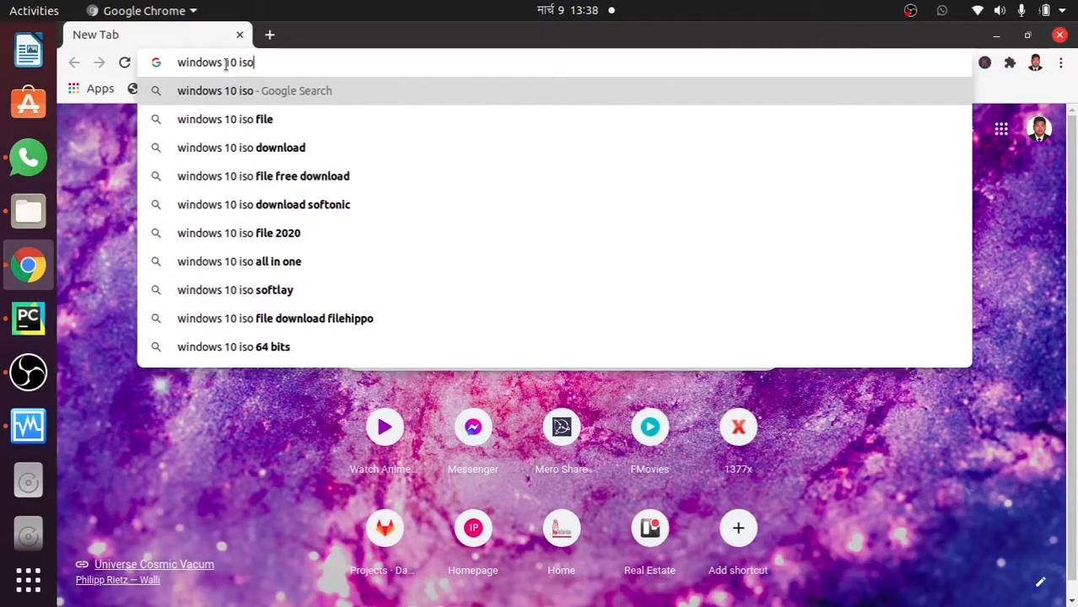
key(Down)
key(Return)
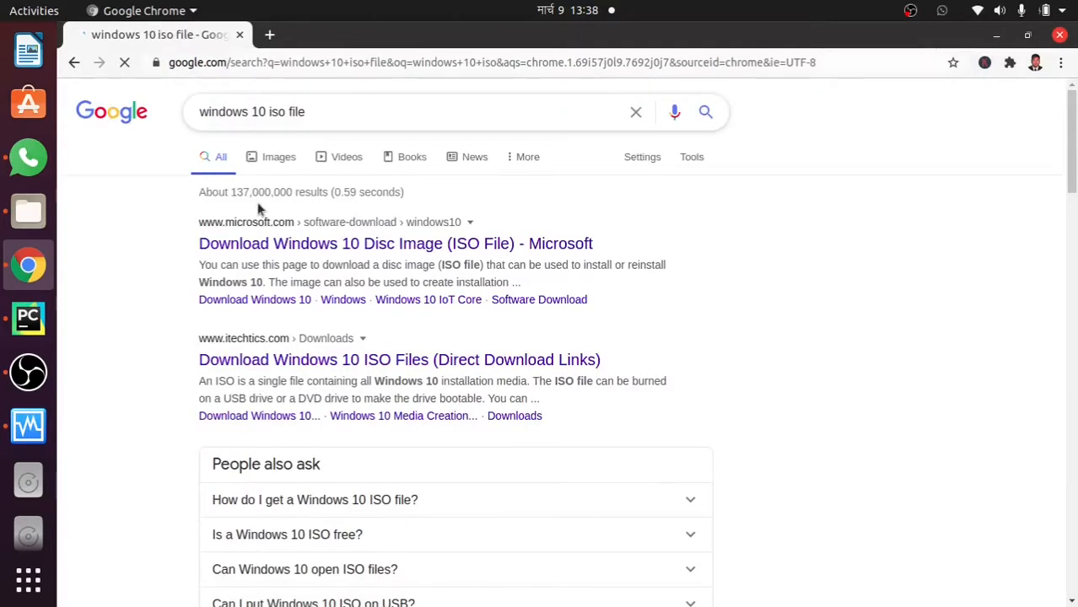
click(407, 252)
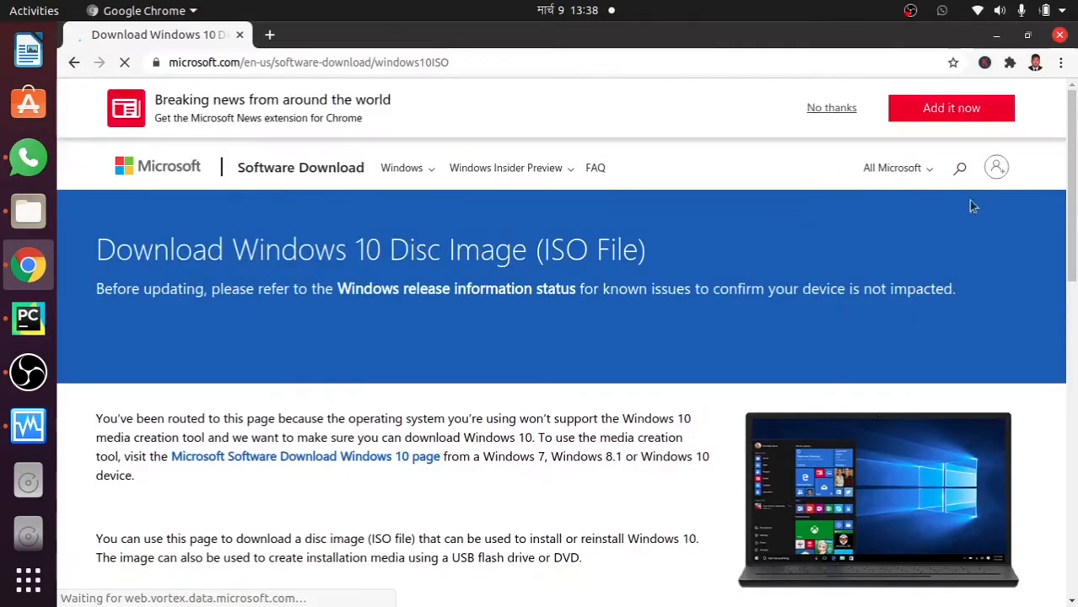
Select and confirm the Windows 10 edition on Microsoft's ISO download page
drag(1075, 149, 1075, 359)
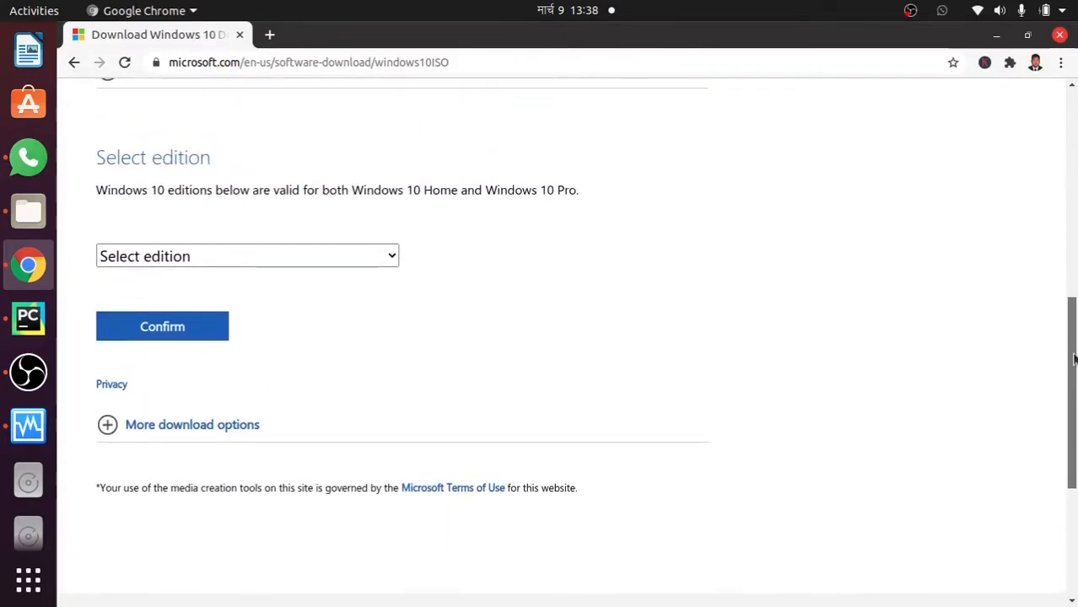
click(378, 259)
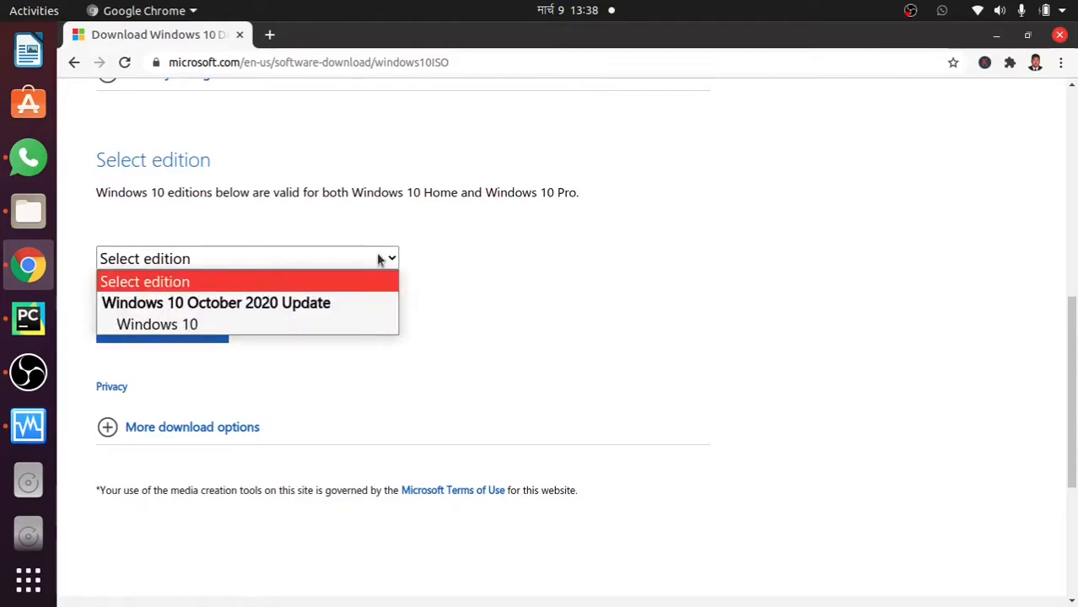
click(304, 324)
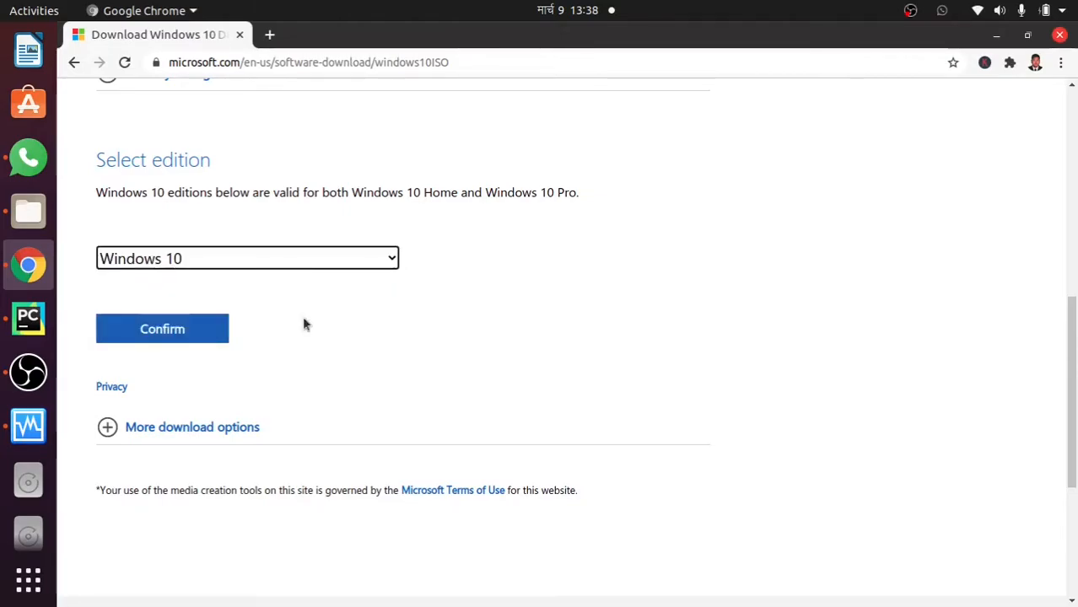
click(174, 334)
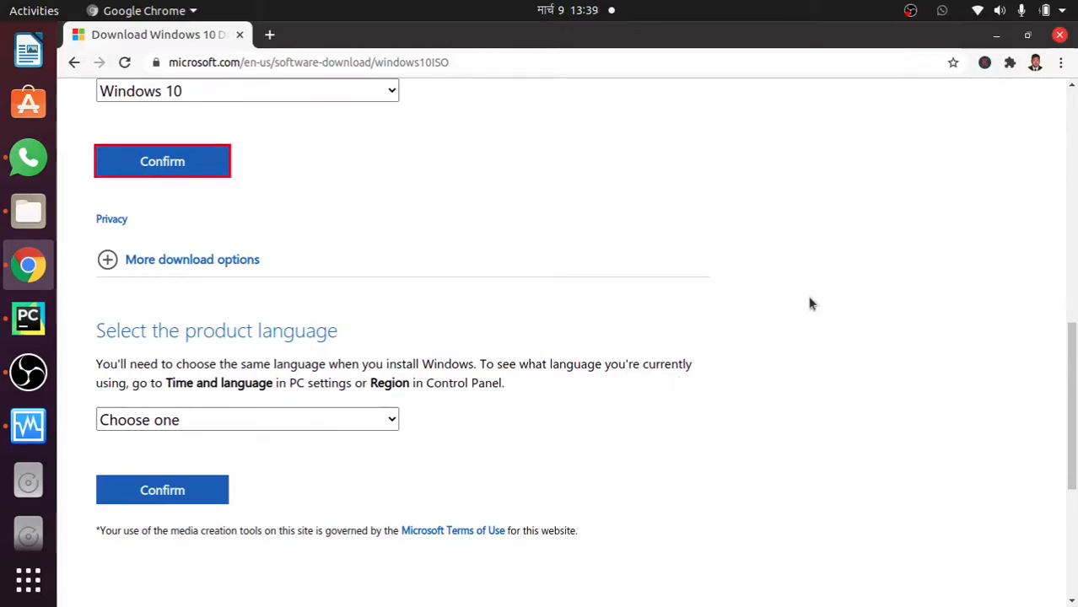
Download the 64-bit English Windows 10 ISO, then minimise Files and begin a new VirtualBox machine
drag(1070, 349, 1074, 379)
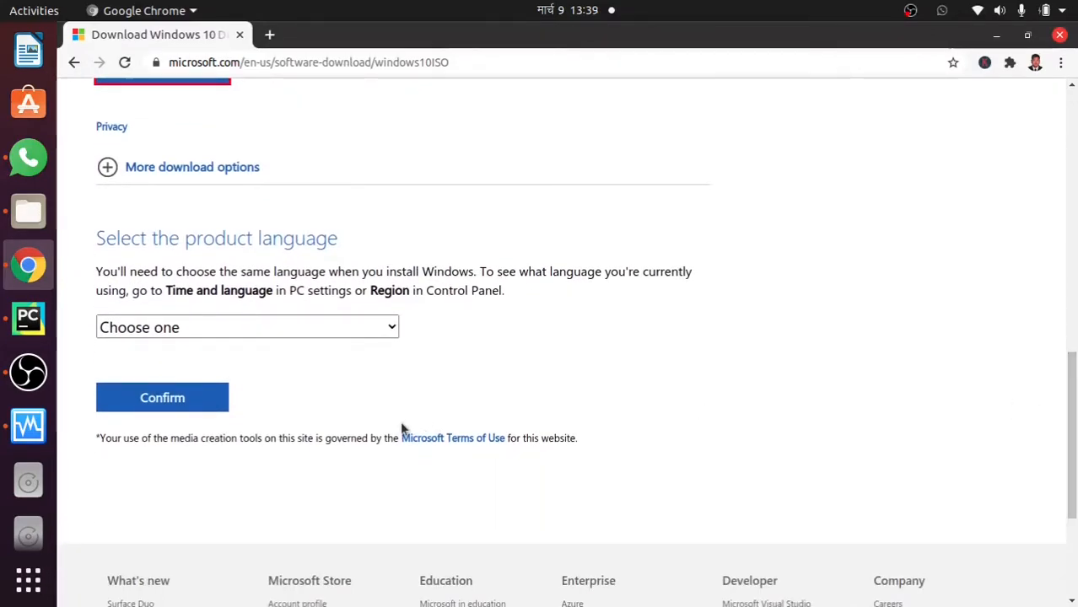
click(289, 329)
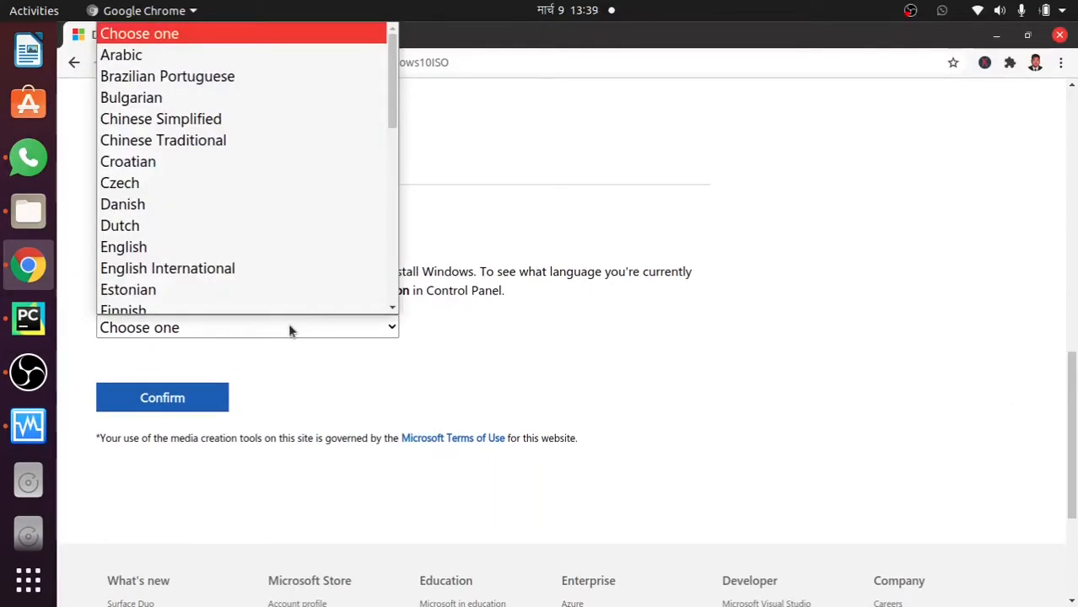
click(270, 242)
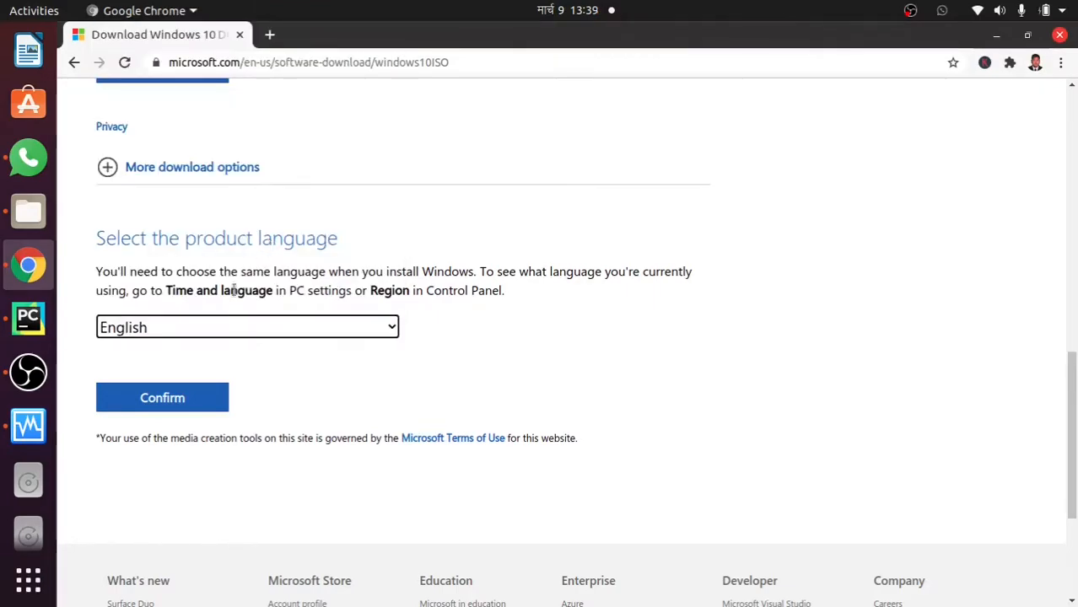
click(187, 402)
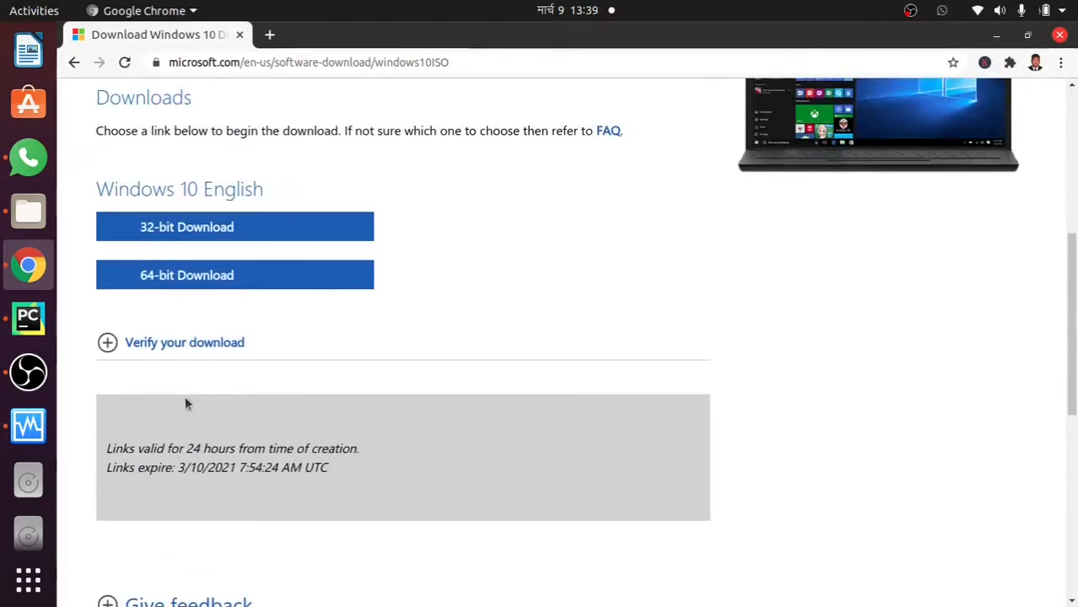
click(213, 289)
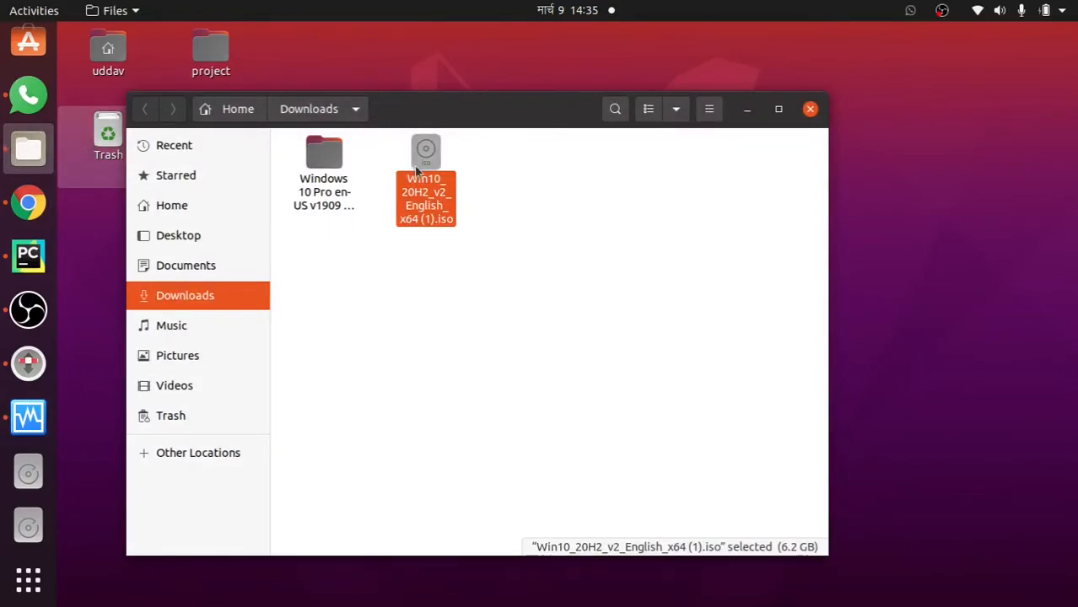
click(748, 110)
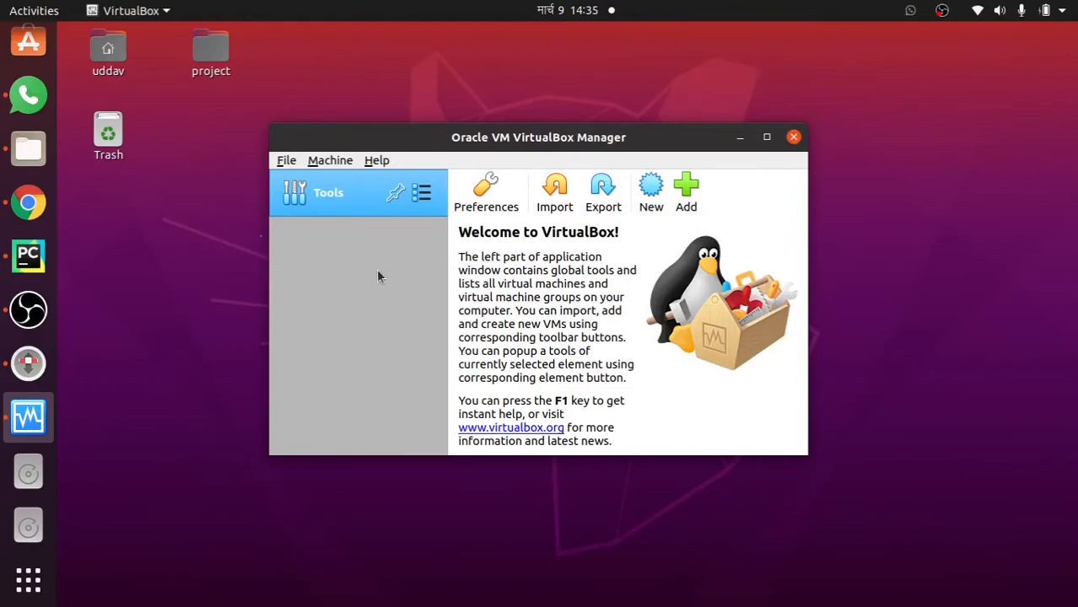
click(651, 196)
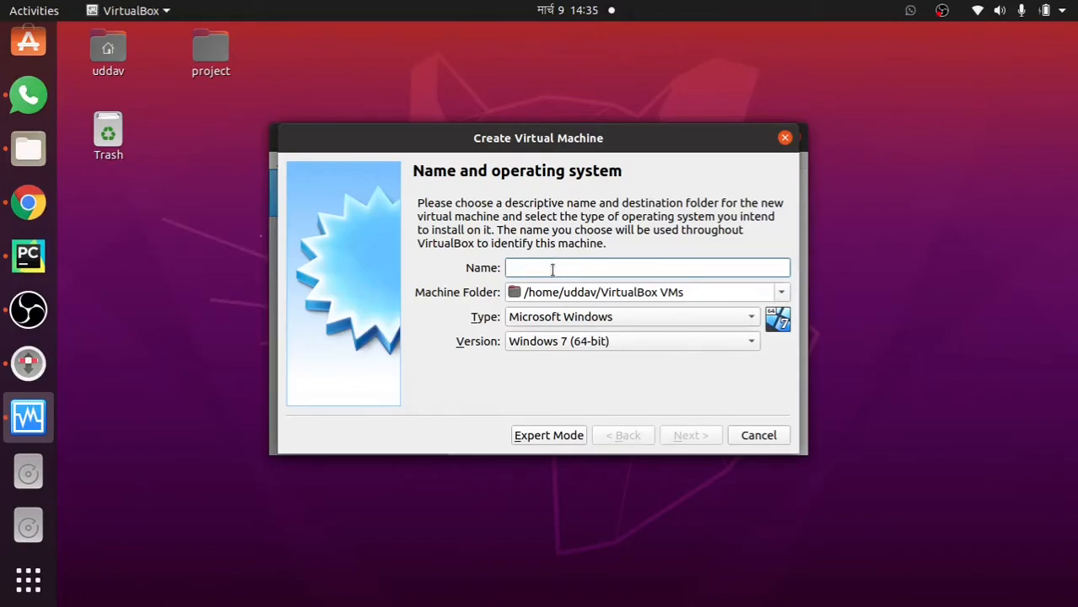
Name the new machine 'Windows 10' and give it 4096 MB of memory
text(Window)
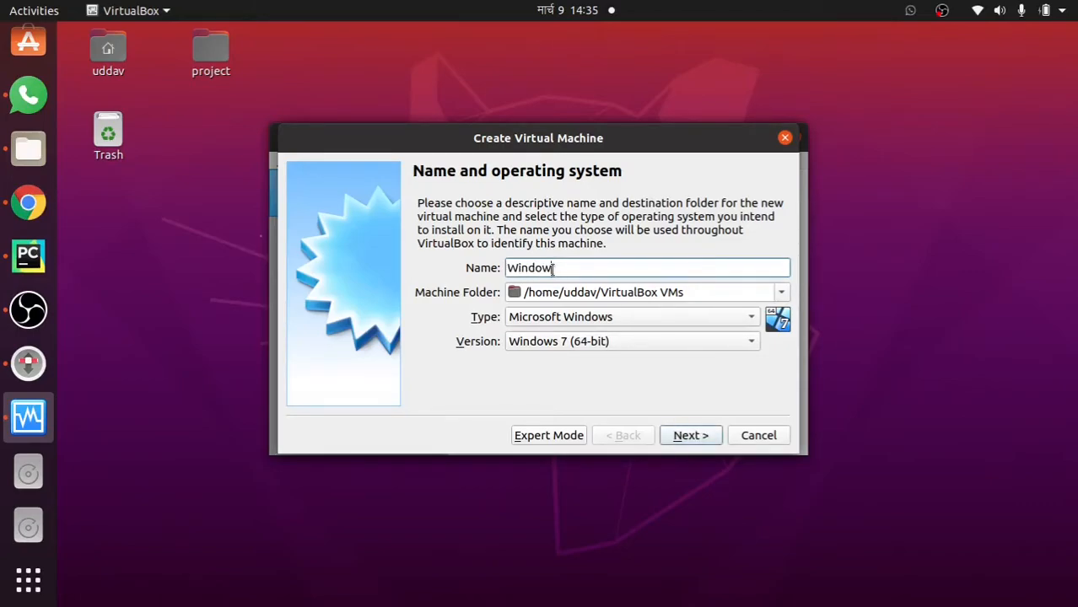
text(s 10)
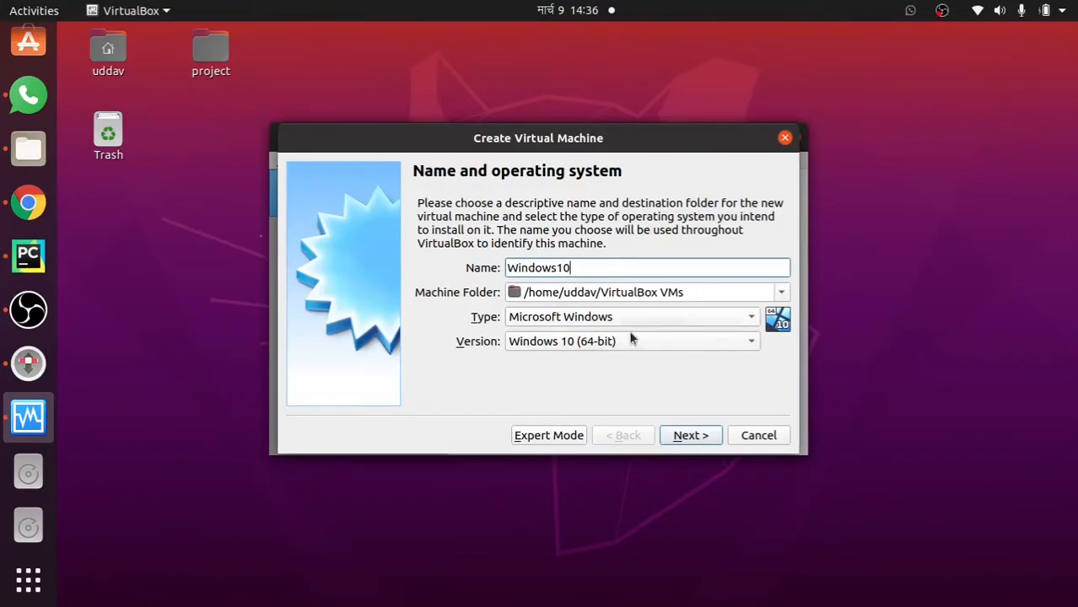
click(691, 436)
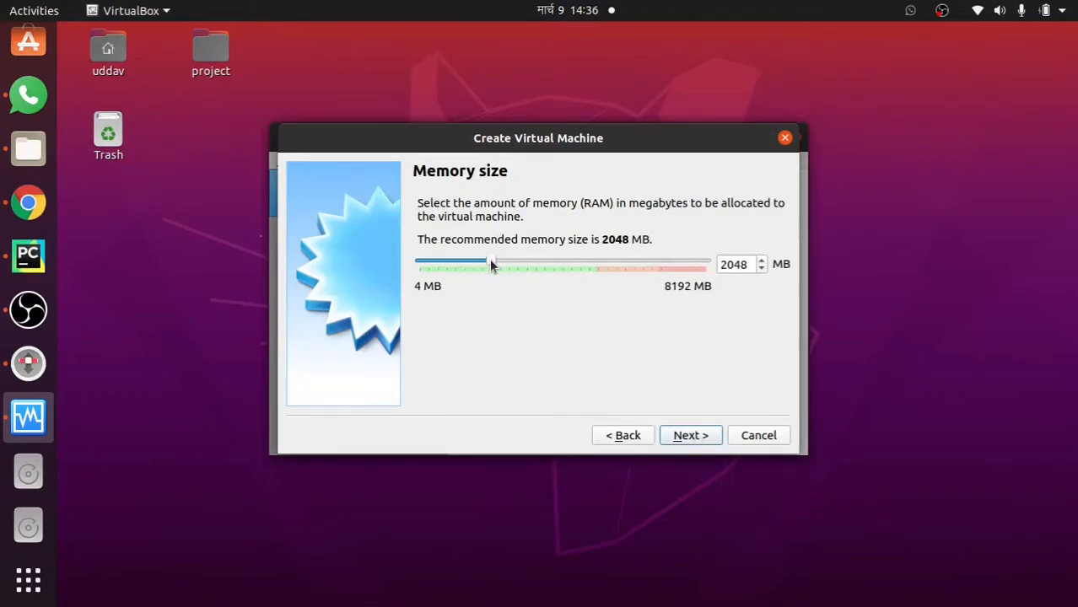
drag(496, 263, 564, 276)
Create a new dynamically allocated VDI hard disk, reaching the 50.00 GB location and size step
click(701, 436)
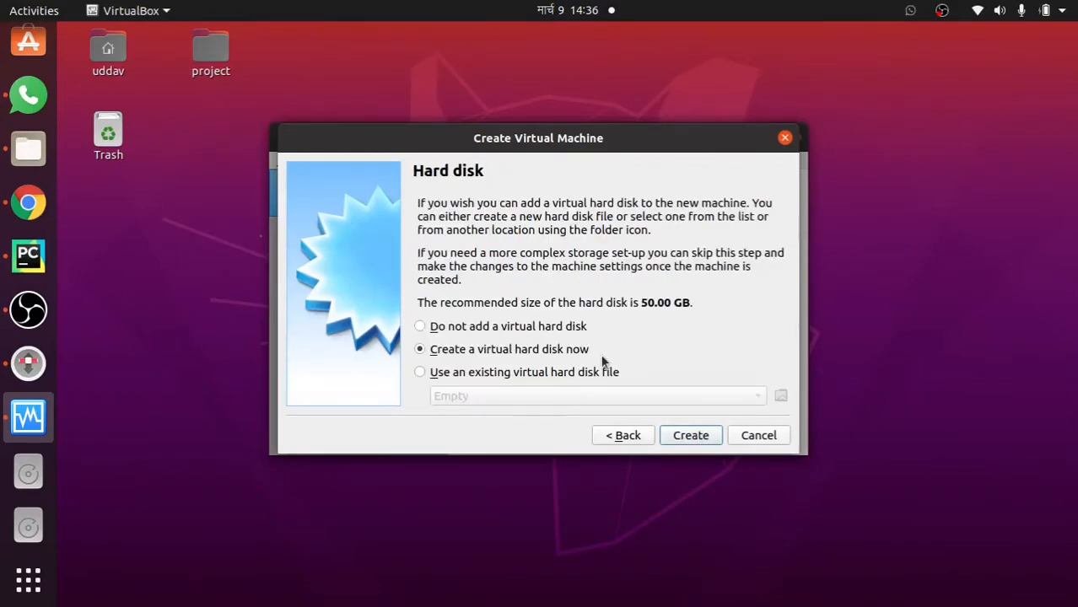
click(692, 436)
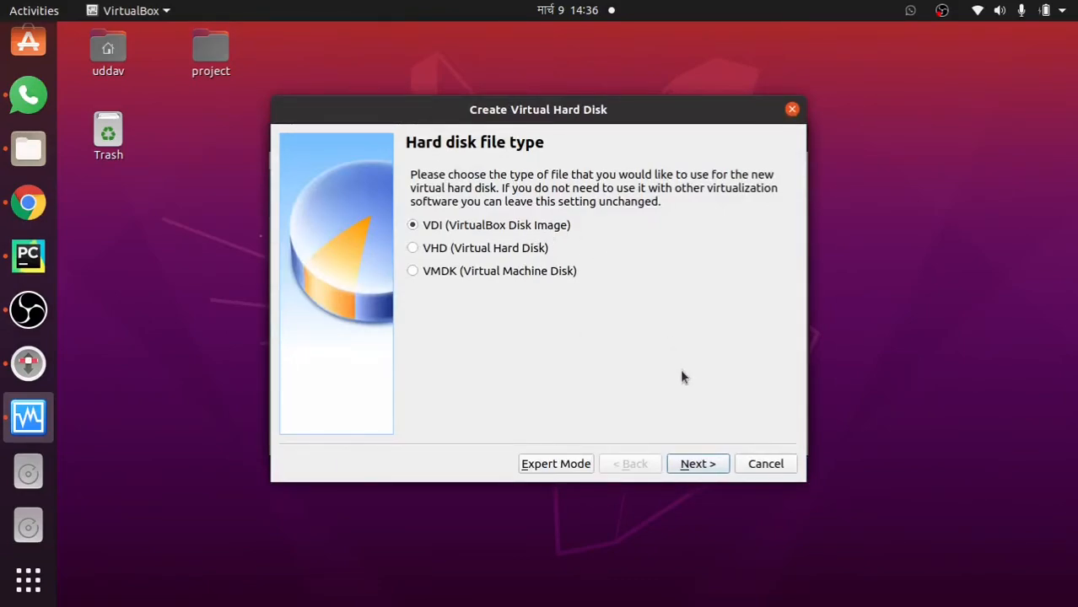
click(707, 469)
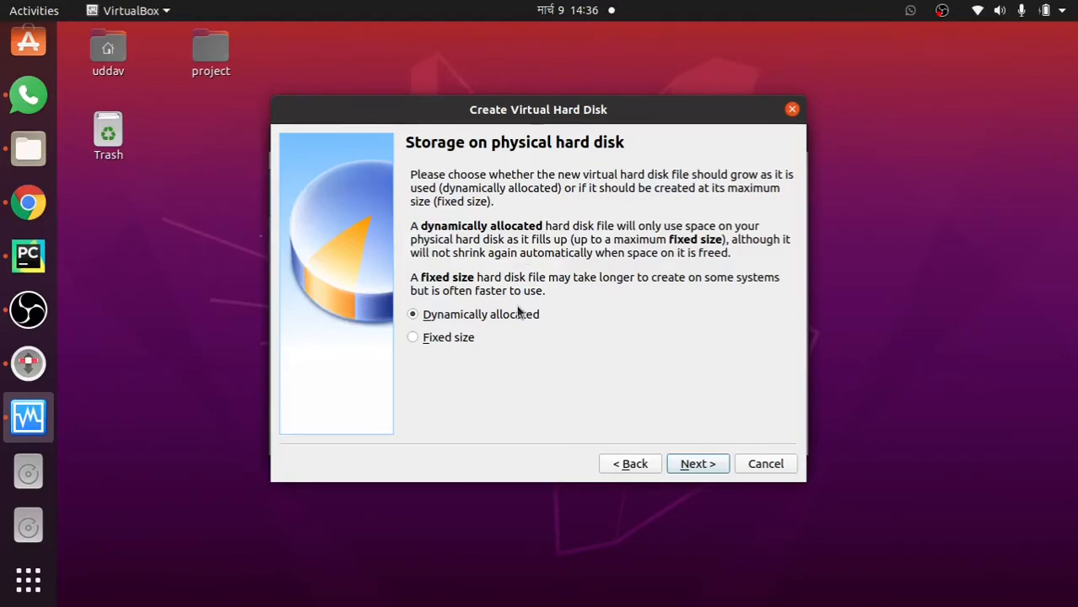
click(712, 467)
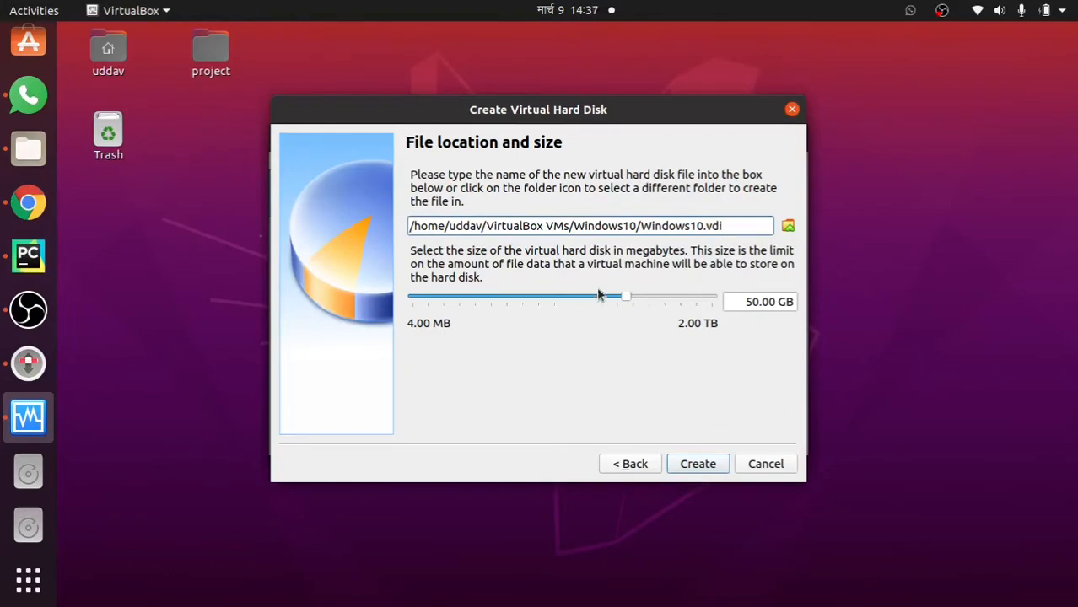
Save the disk file in the windows10 folder on the 290 GB Volume and create the machine
click(788, 225)
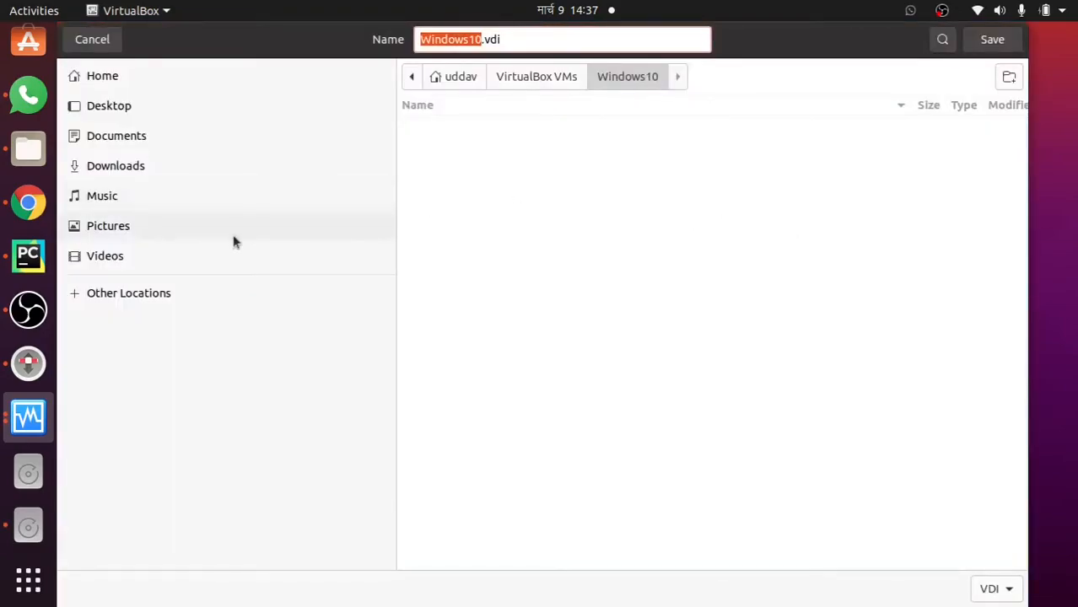
click(124, 296)
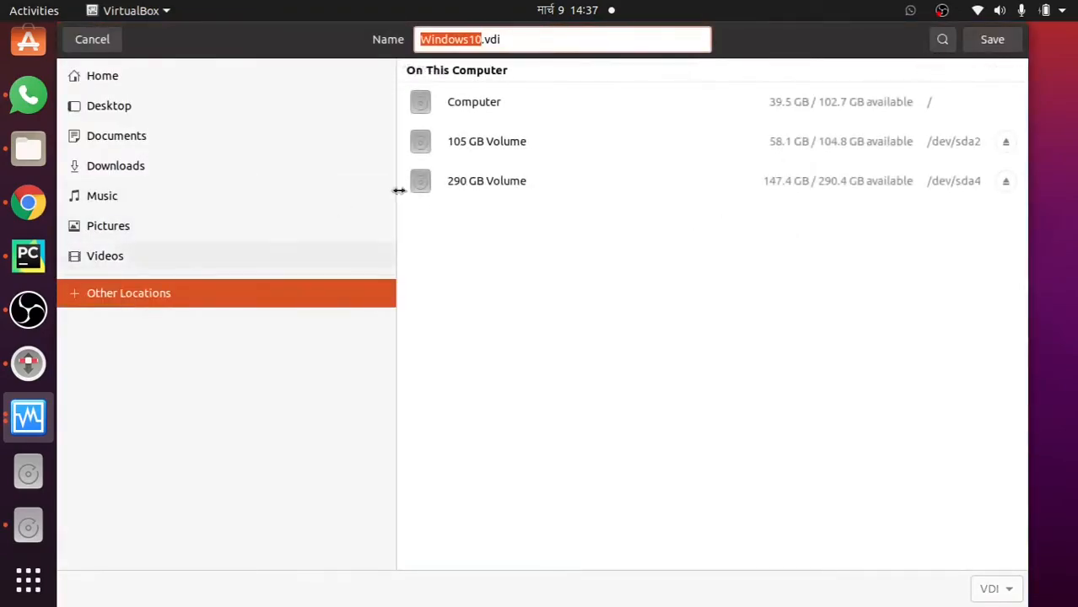
click(529, 183)
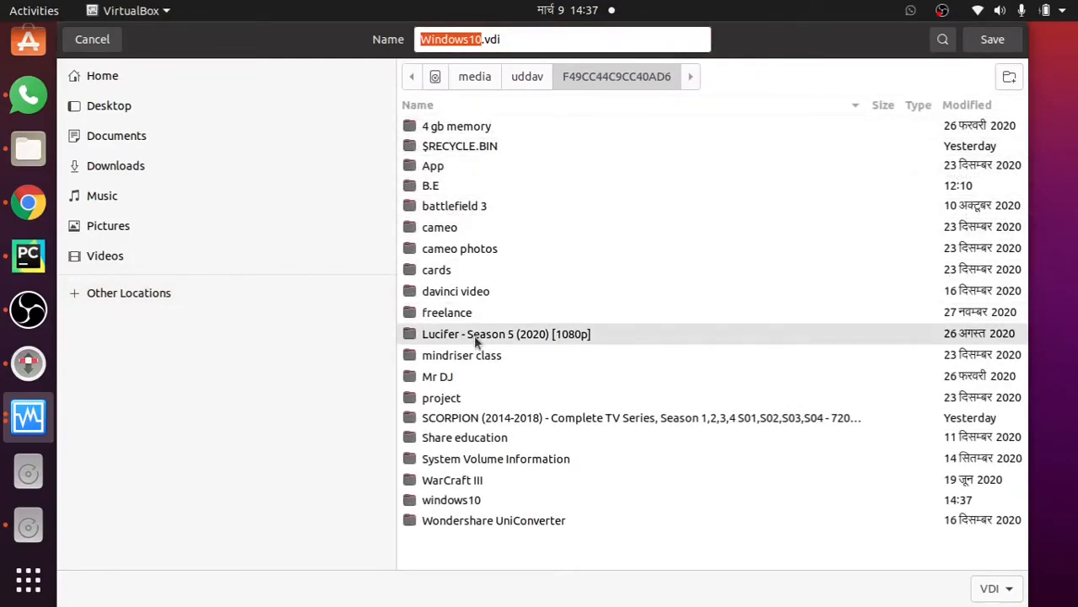
double_click(460, 501)
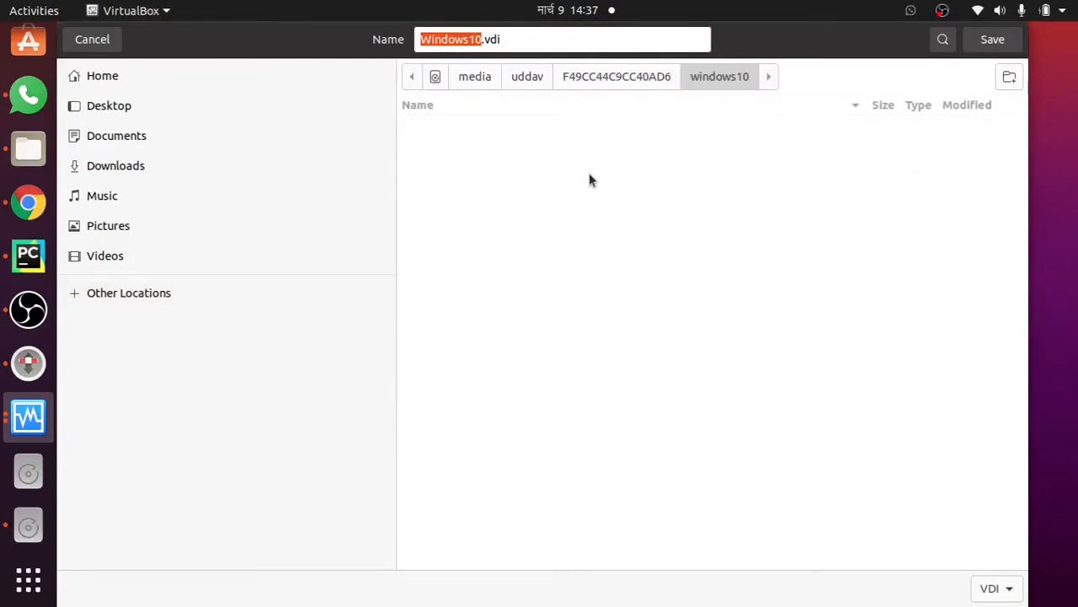
click(1007, 45)
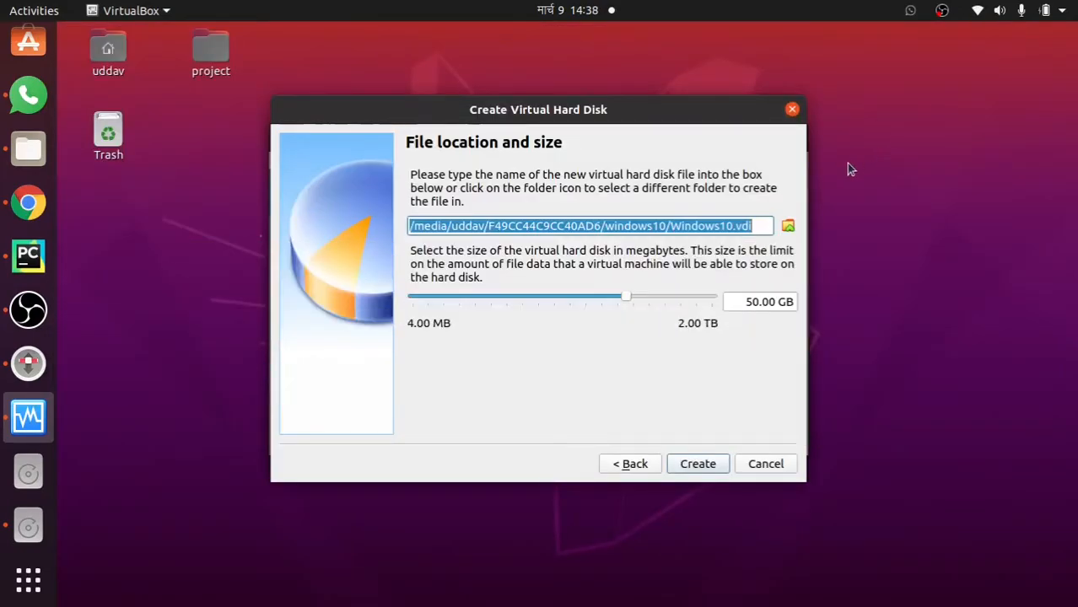
click(697, 465)
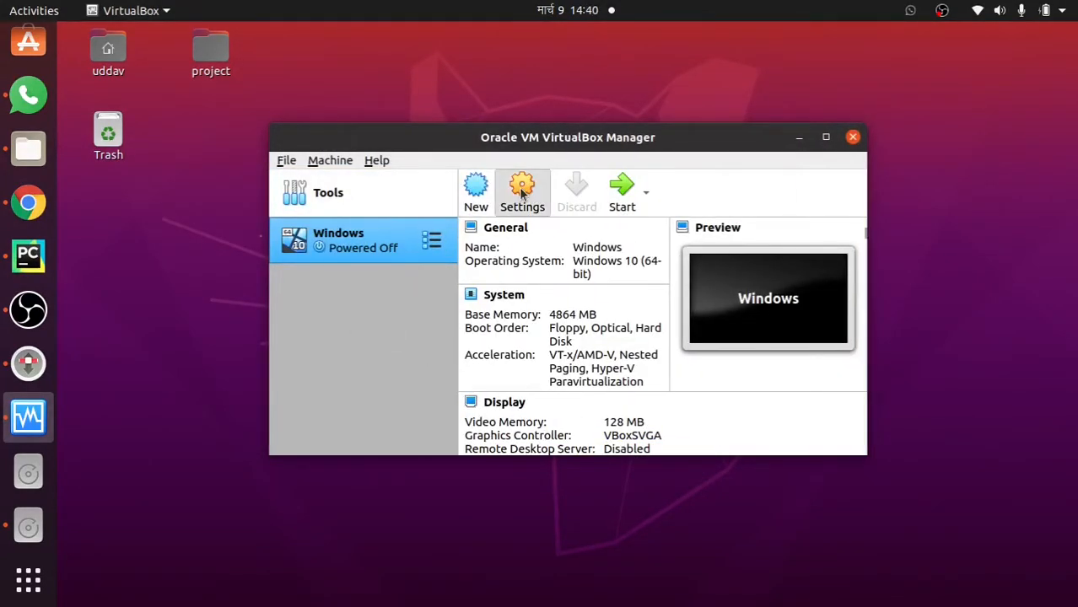
Set Shared Clipboard and Drag'n'Drop to Bidirectional under General > Advanced in the machine's settings
click(522, 194)
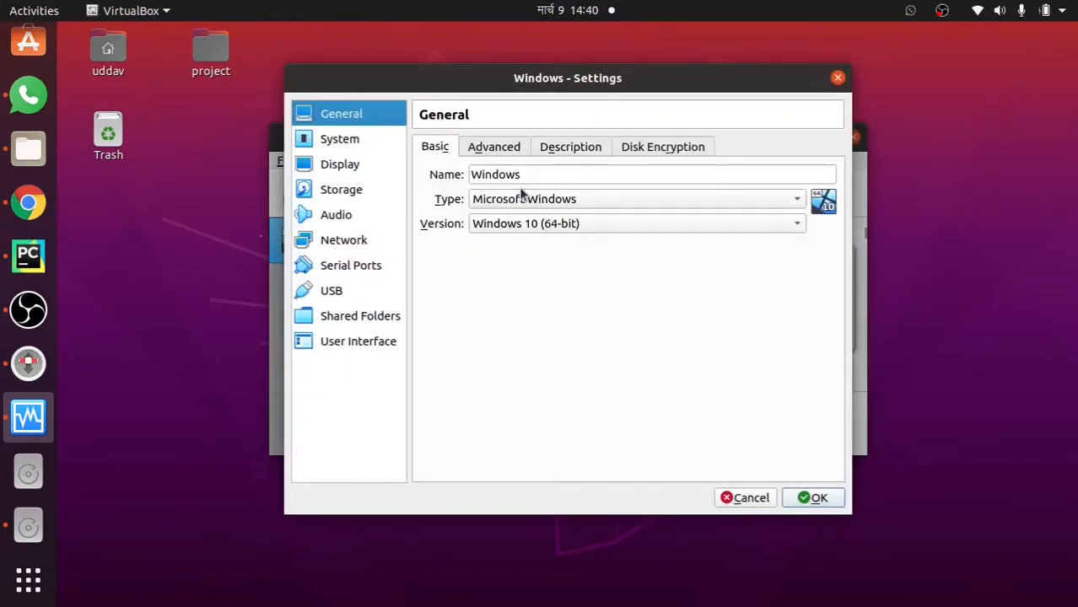
click(496, 150)
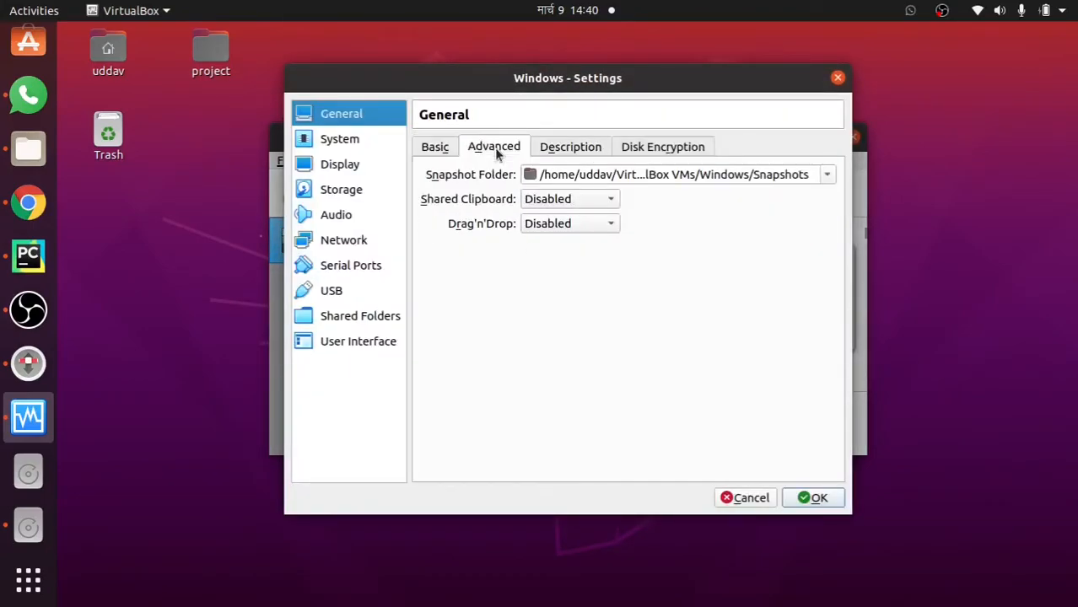
click(561, 201)
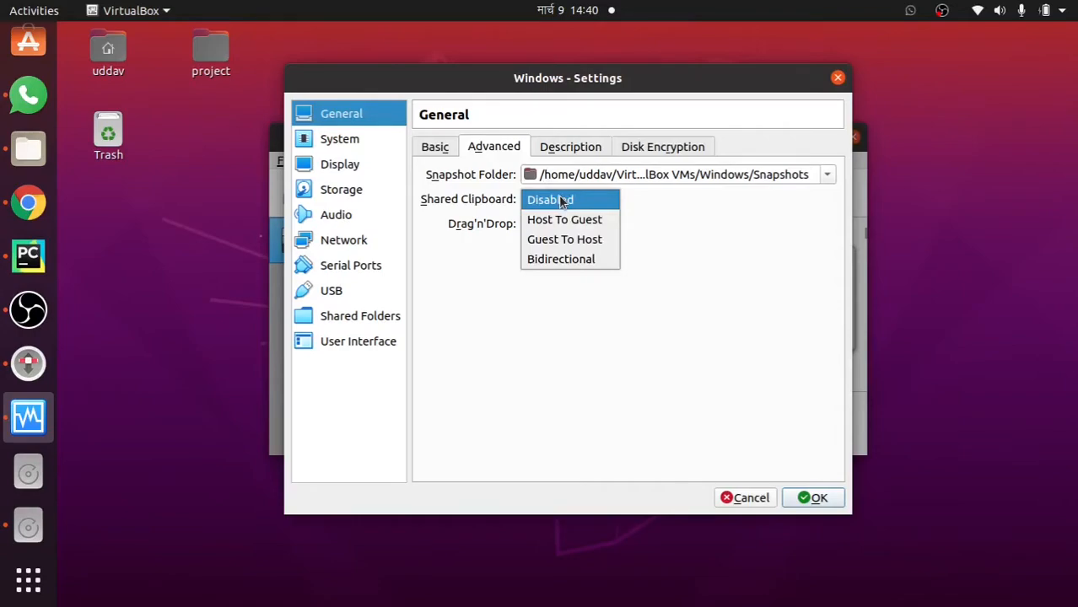
click(548, 266)
click(565, 223)
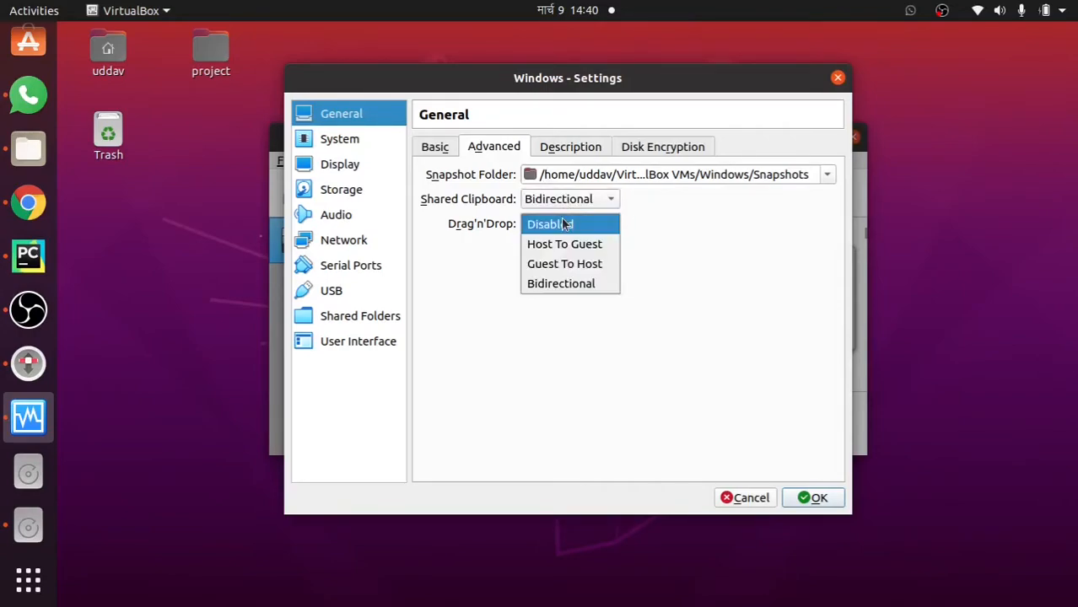
click(557, 285)
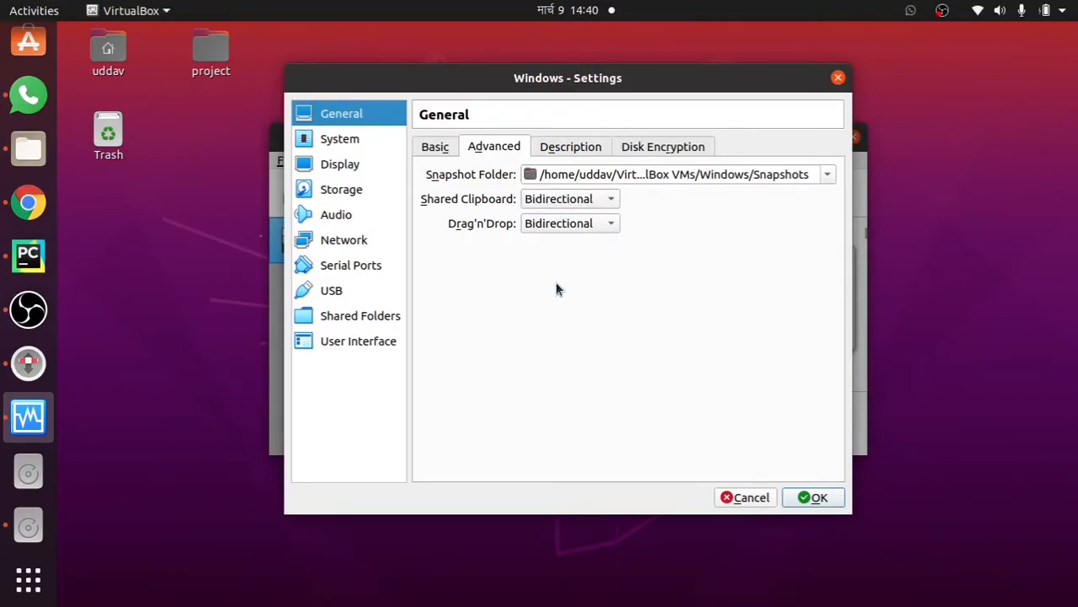
Review the Description, Disk Encryption, Motherboard, Processor and Acceleration tabs, ending on Display settings
click(588, 147)
click(646, 147)
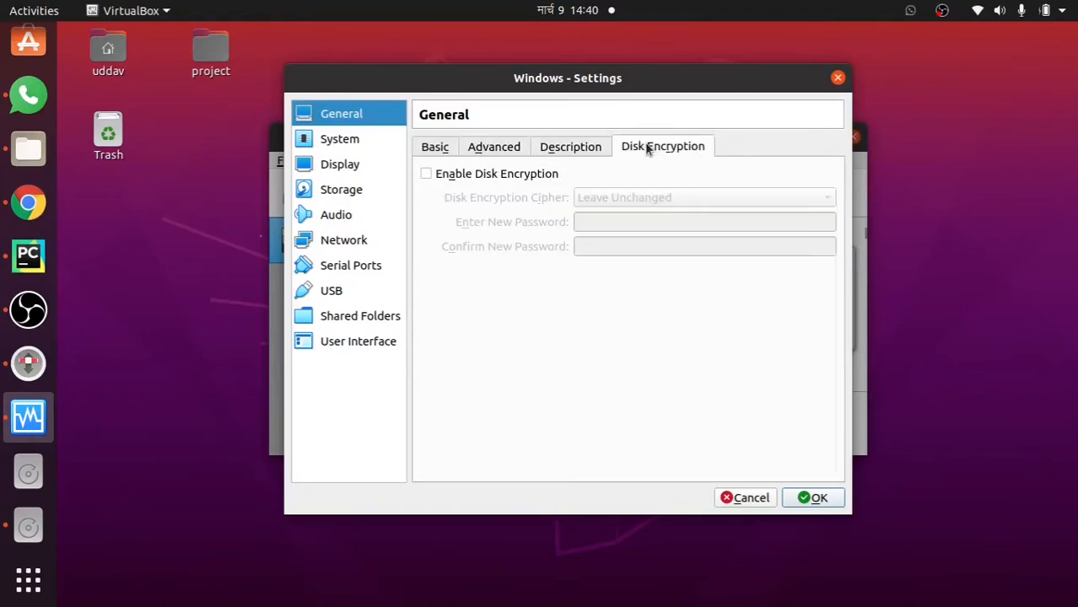
click(329, 147)
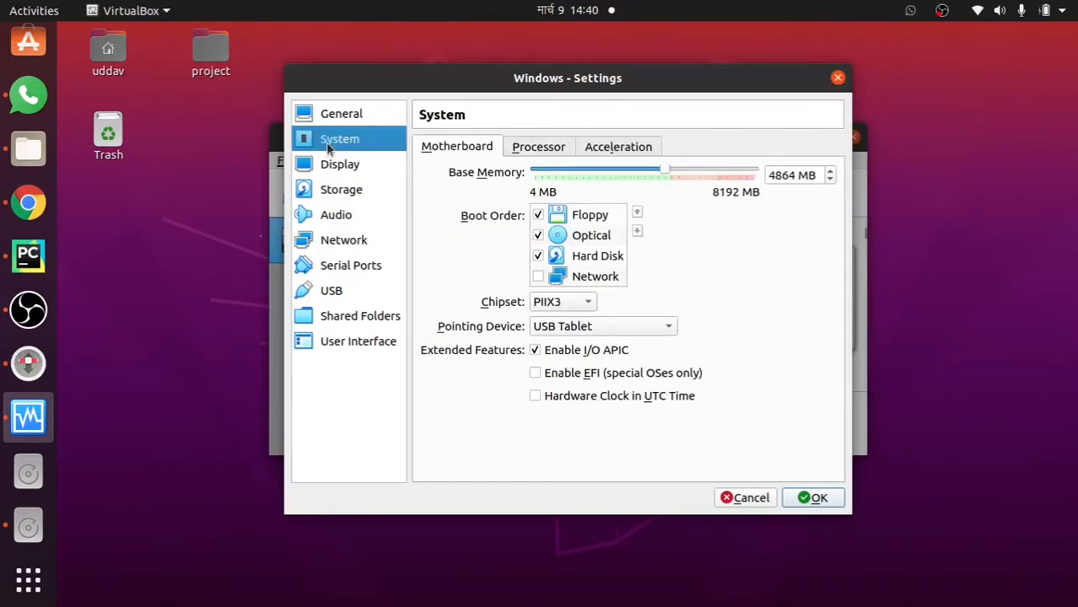
click(548, 146)
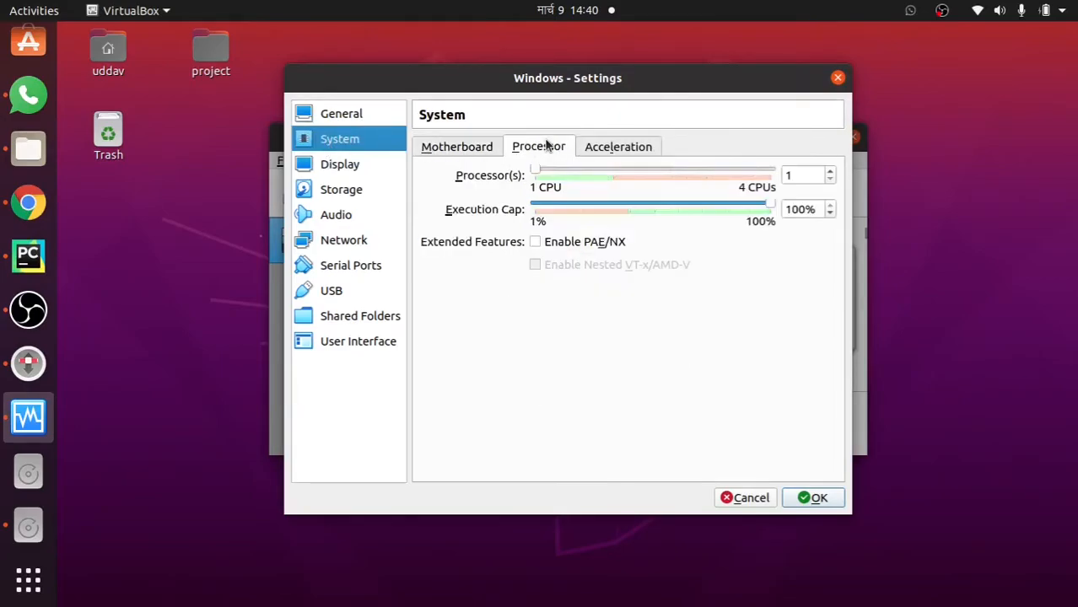
click(618, 147)
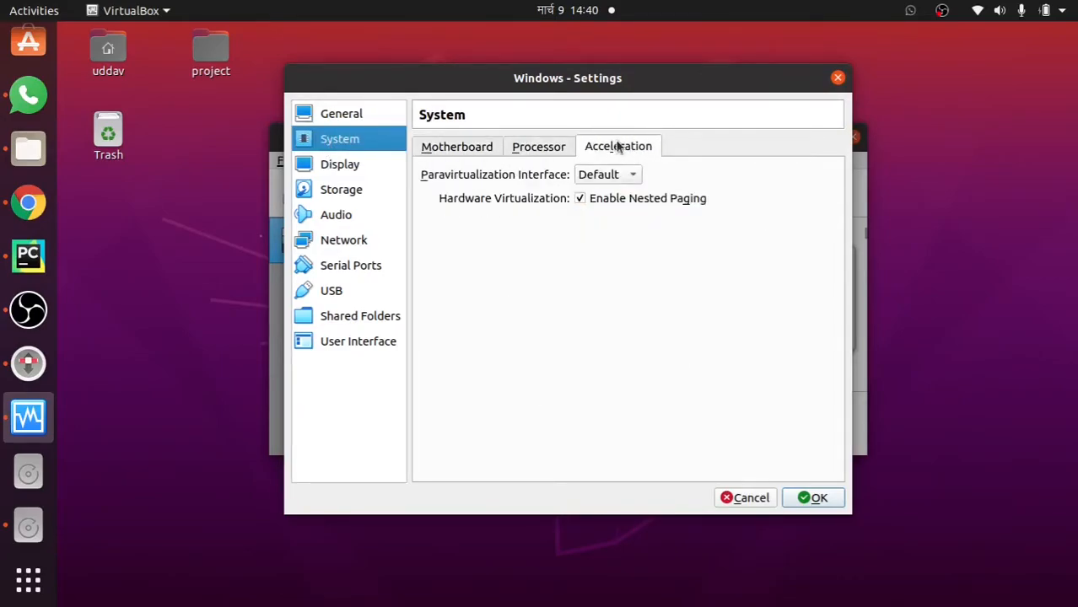
click(323, 173)
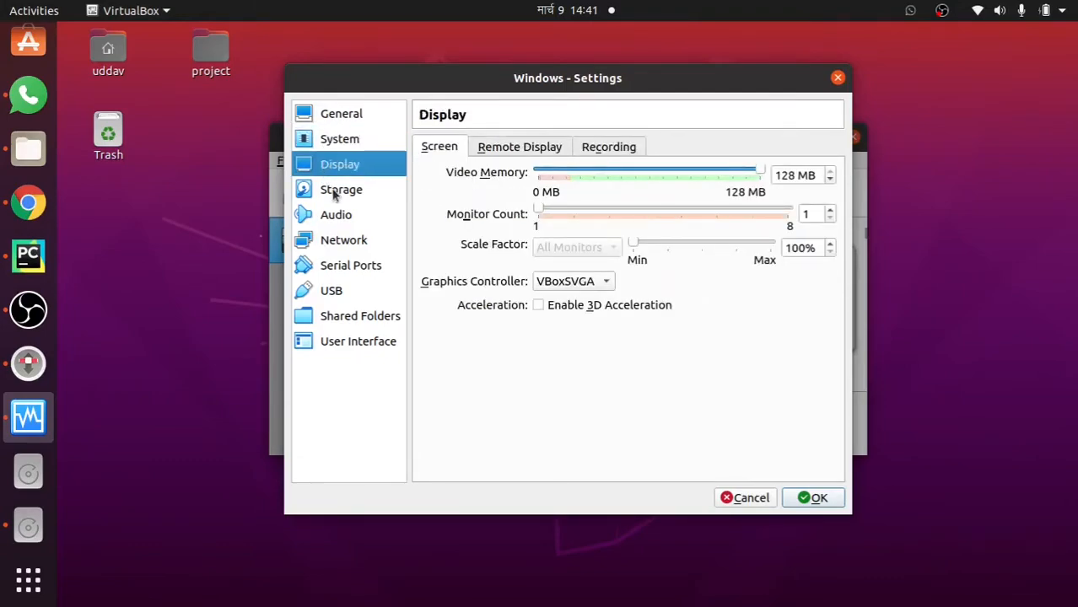
Attach Win10_20H2_v2_English_x64 (1).iso from Downloads to the empty optical drive in Storage
click(335, 195)
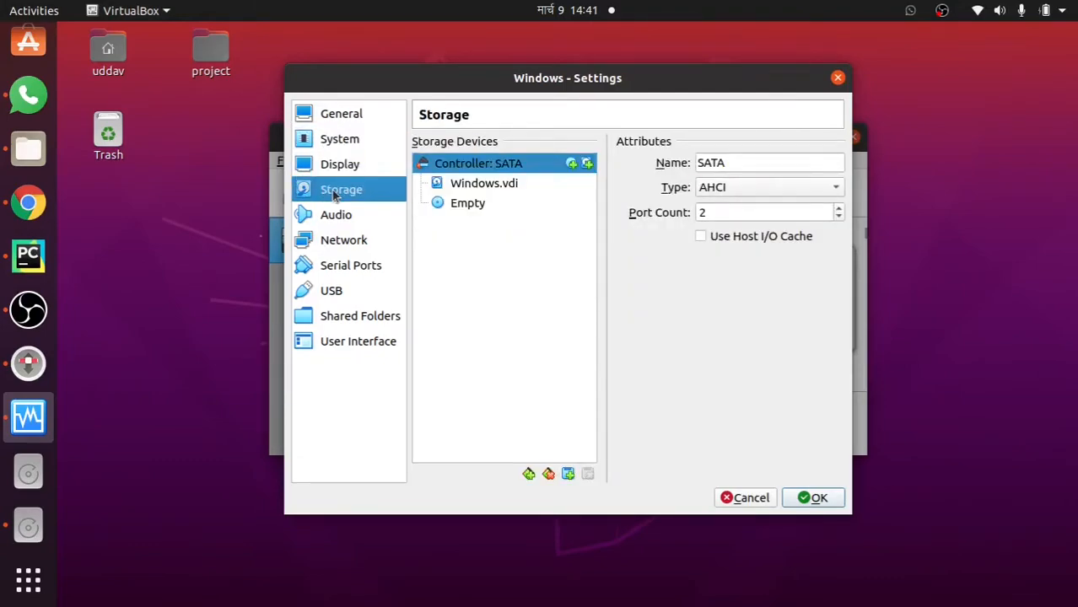
click(464, 205)
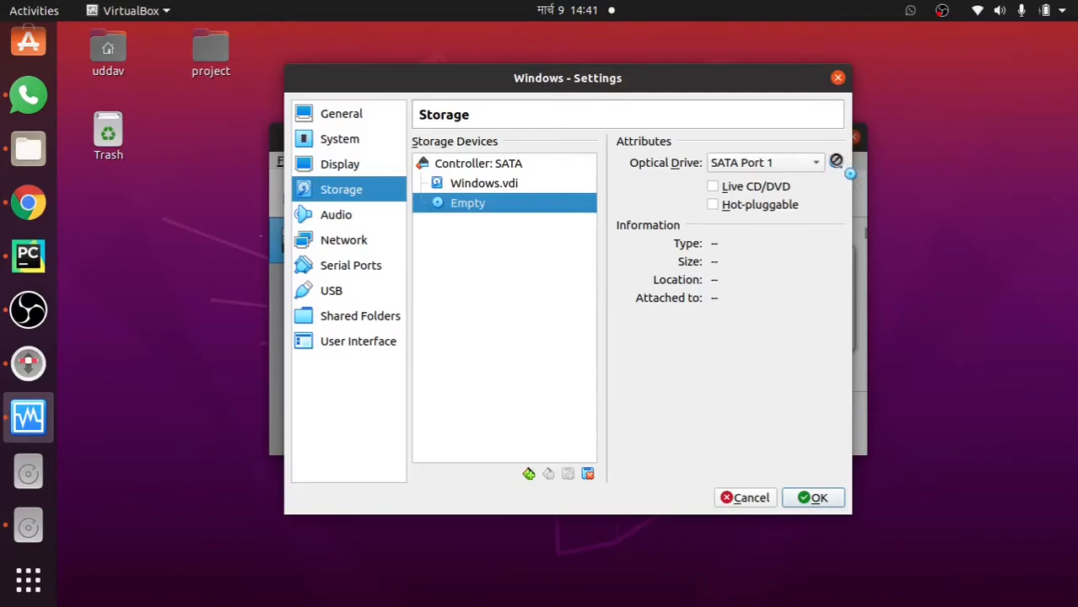
click(835, 162)
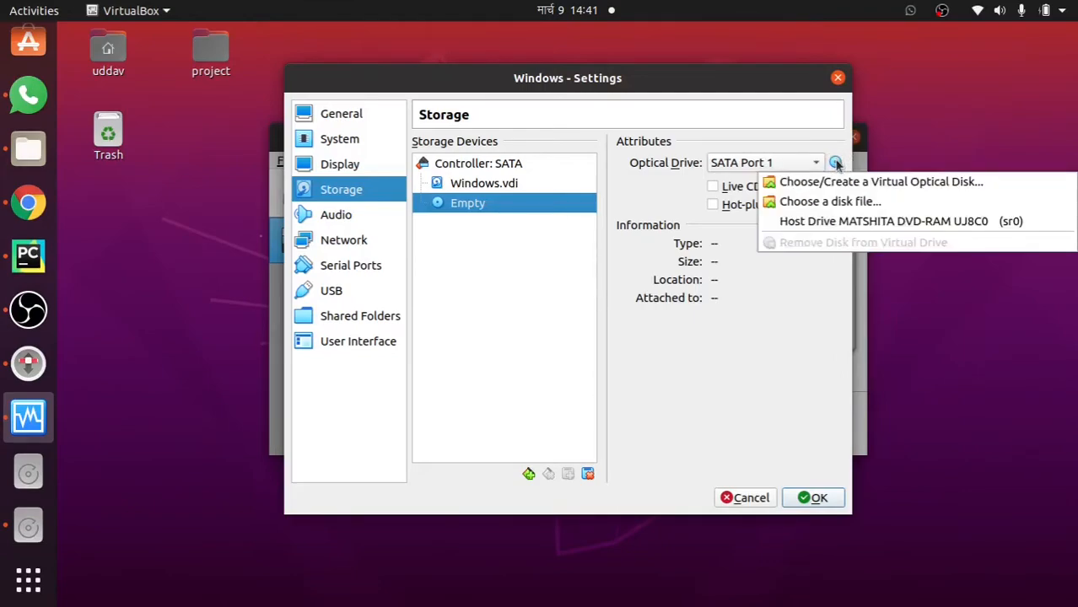
click(822, 202)
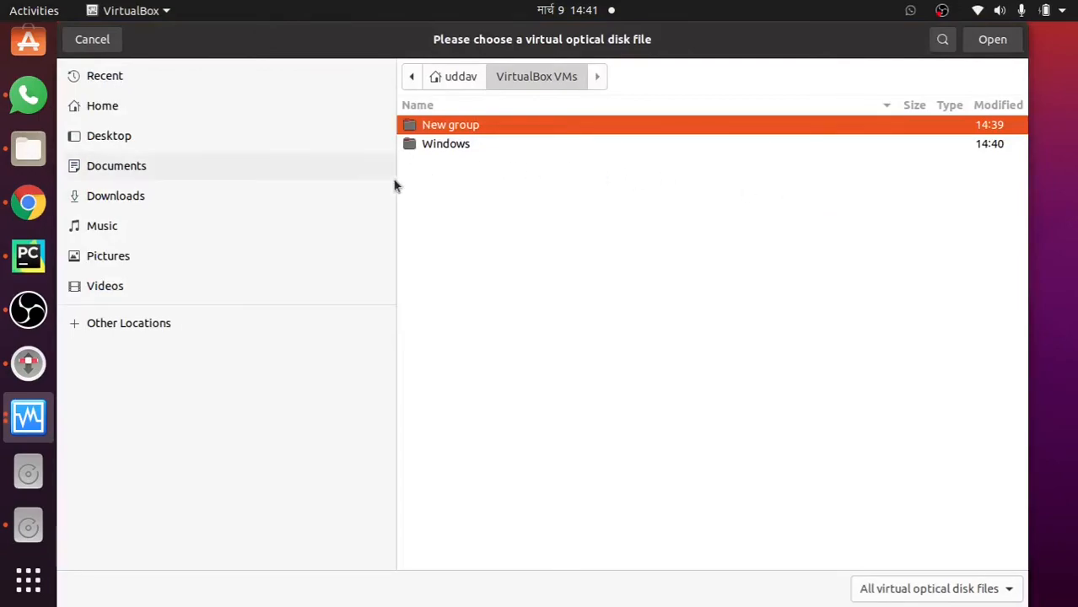
click(145, 195)
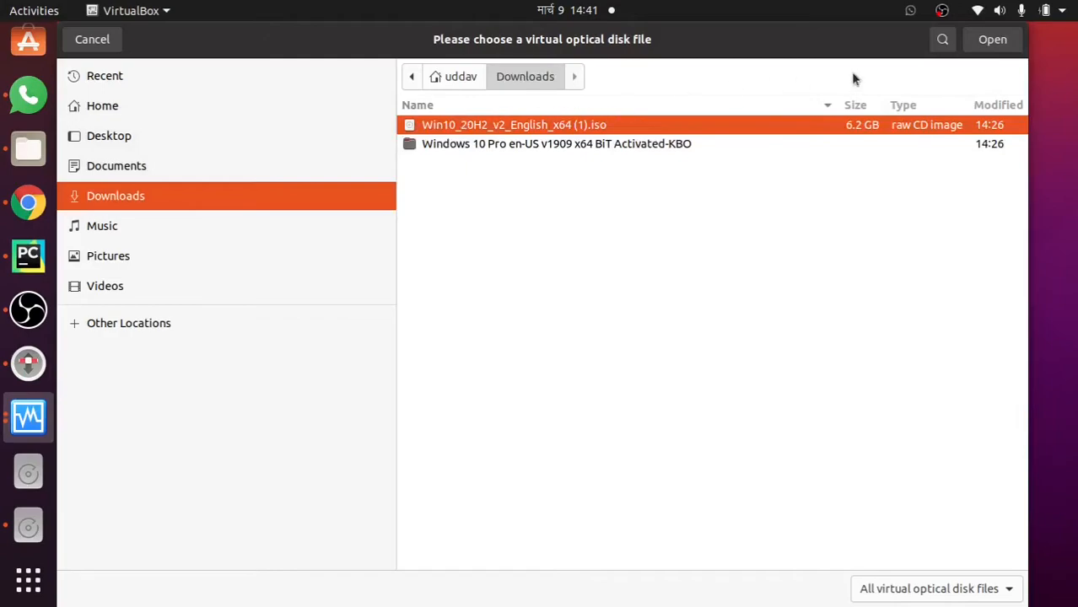
click(999, 44)
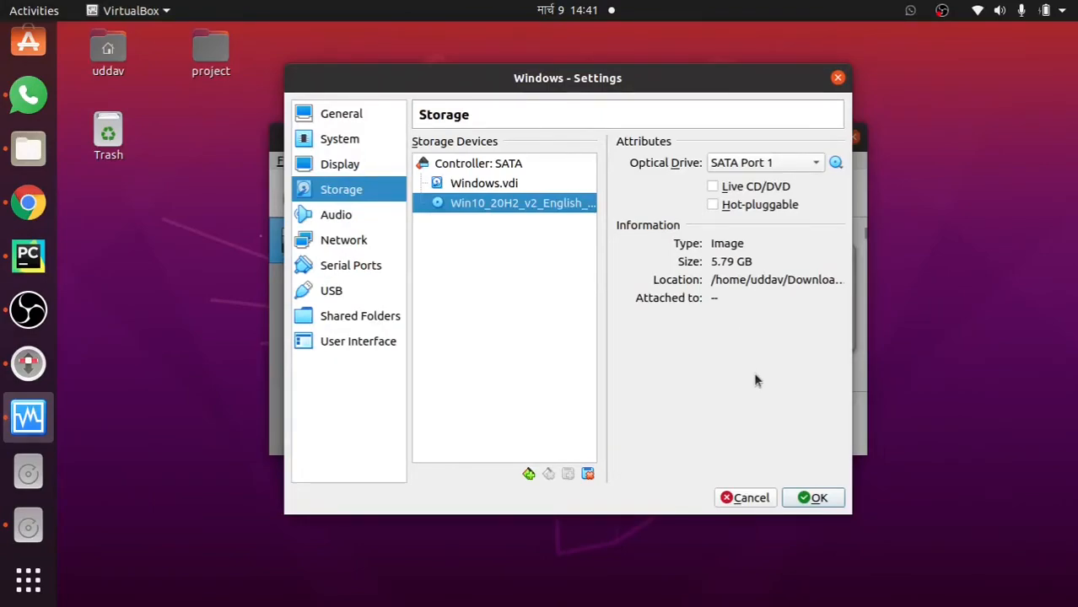
Check the Audio and Network pages, return to Storage, and save the settings with OK
click(345, 216)
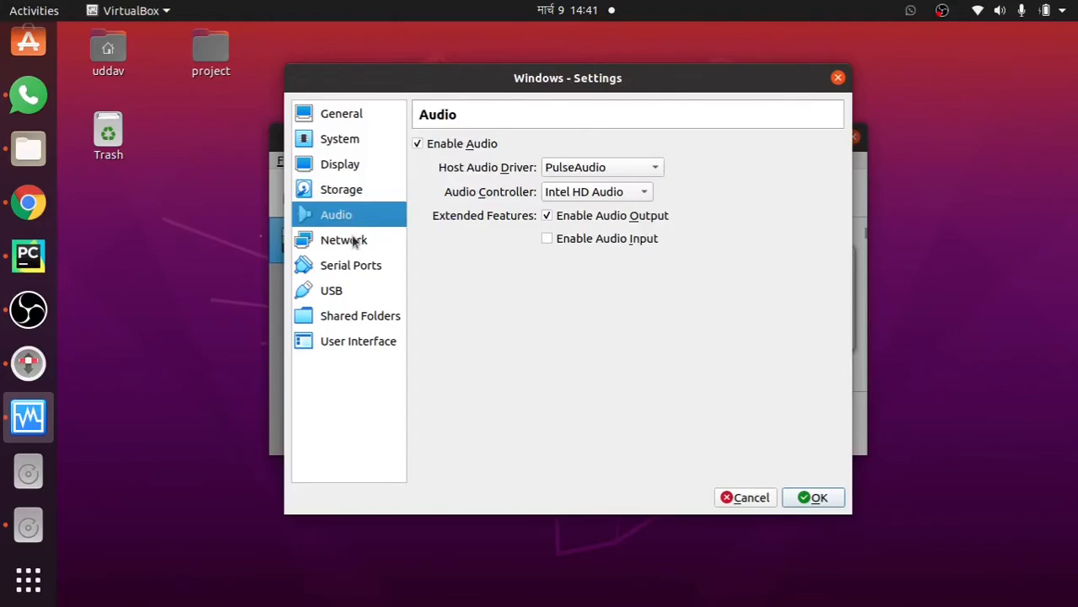
click(355, 243)
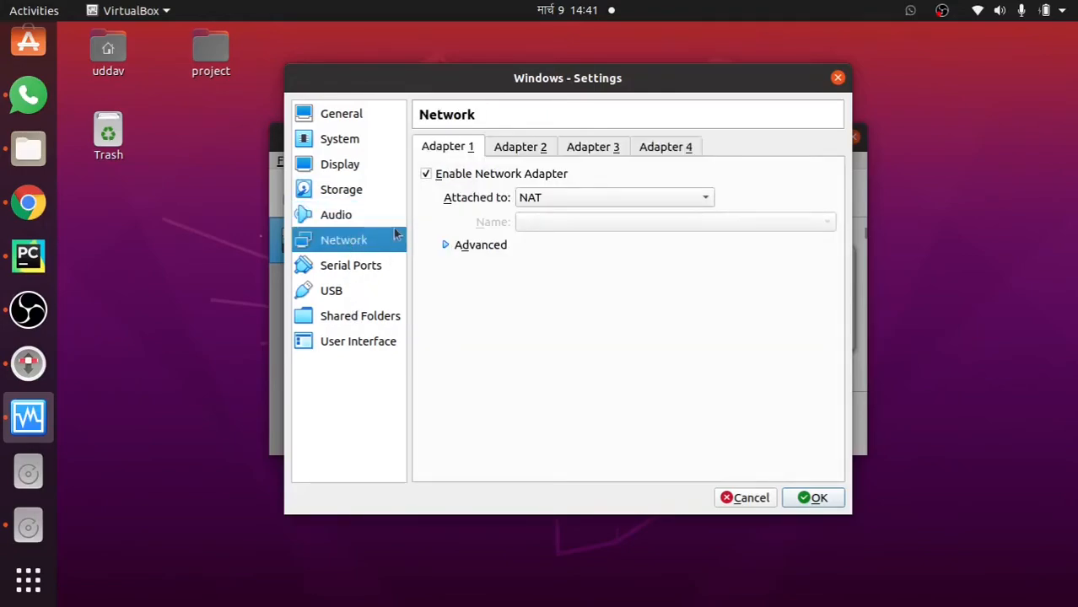
click(341, 192)
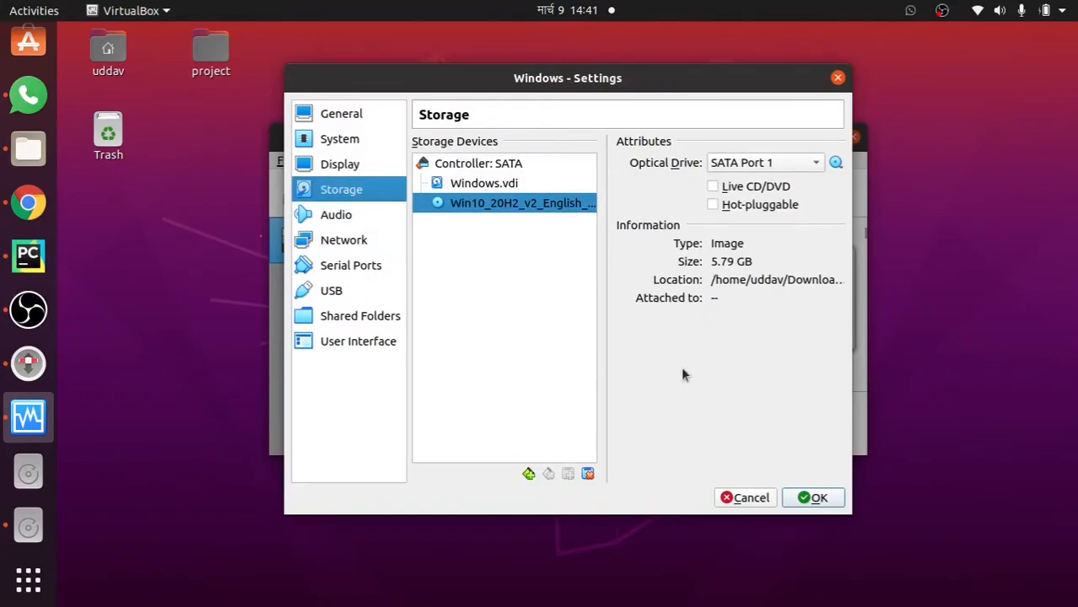
click(814, 498)
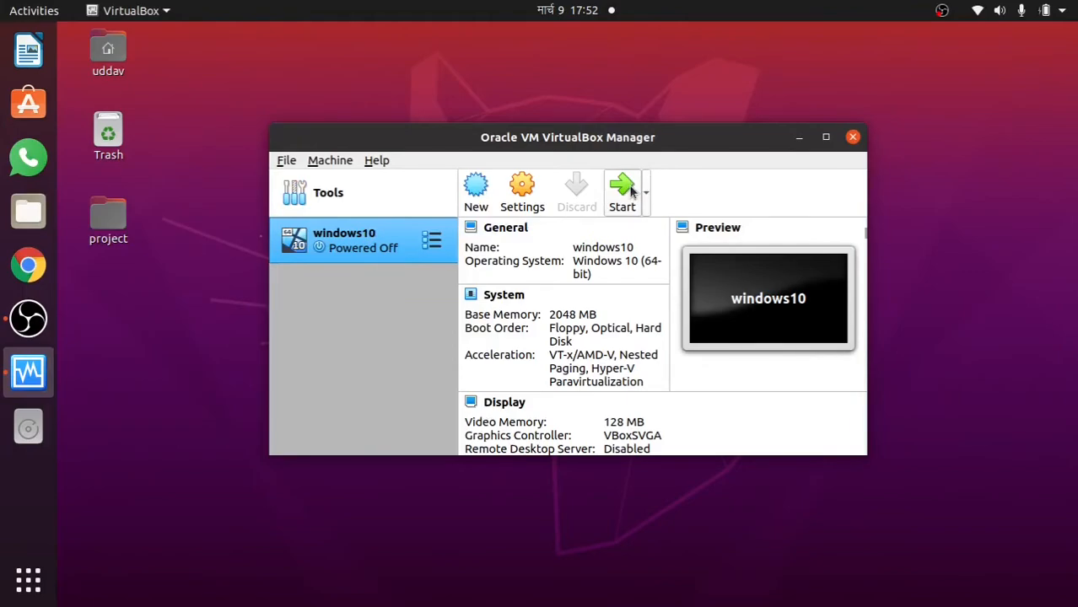
Boot windows10 from the Windows 10 Pro ISO, maximise its window and dismiss both notification bars
click(625, 189)
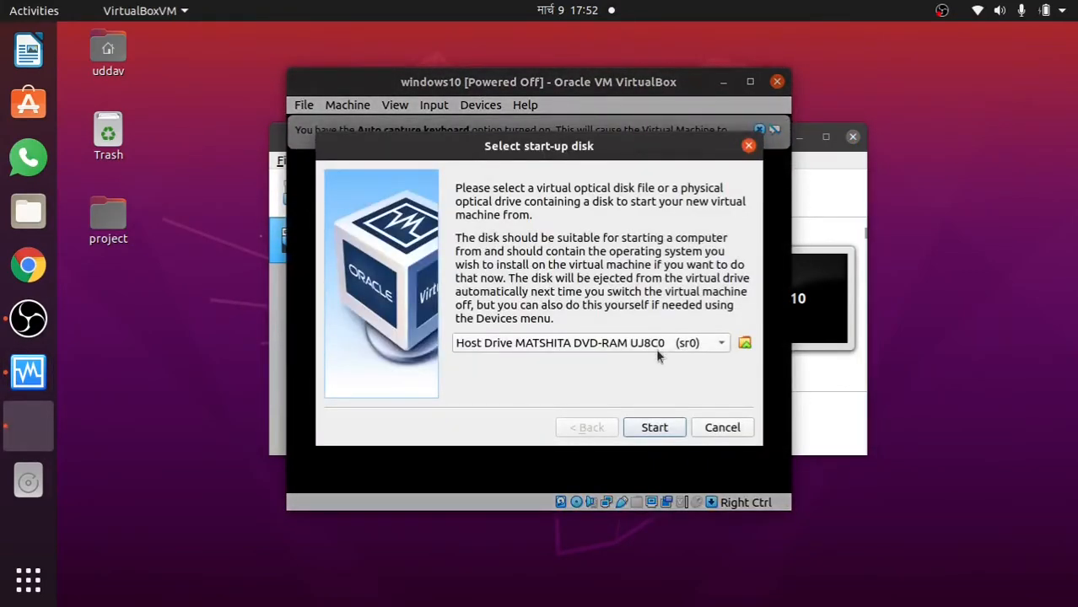
click(690, 351)
click(647, 370)
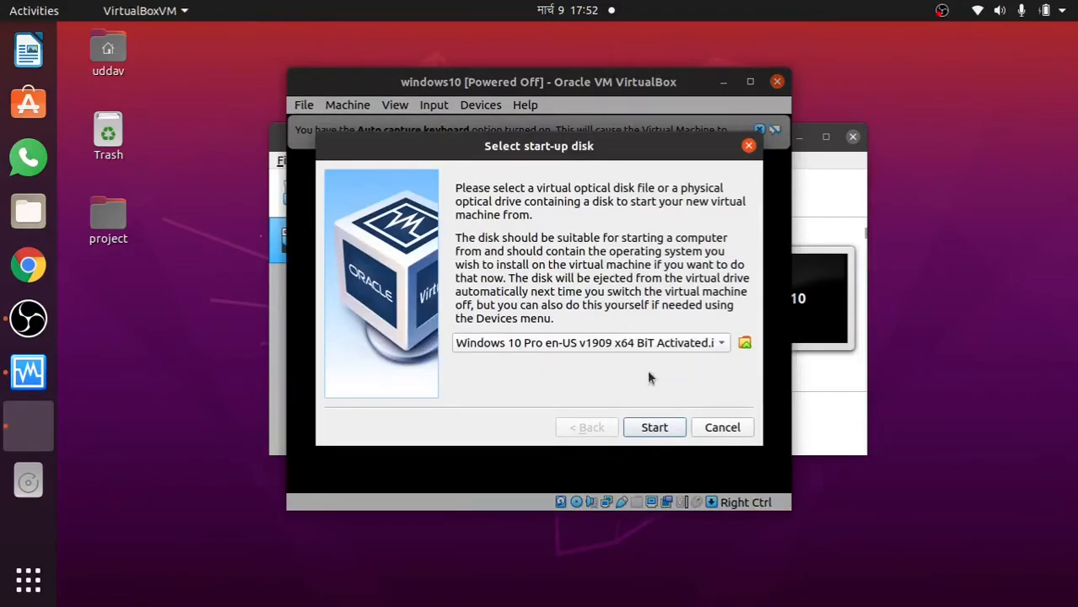
click(655, 429)
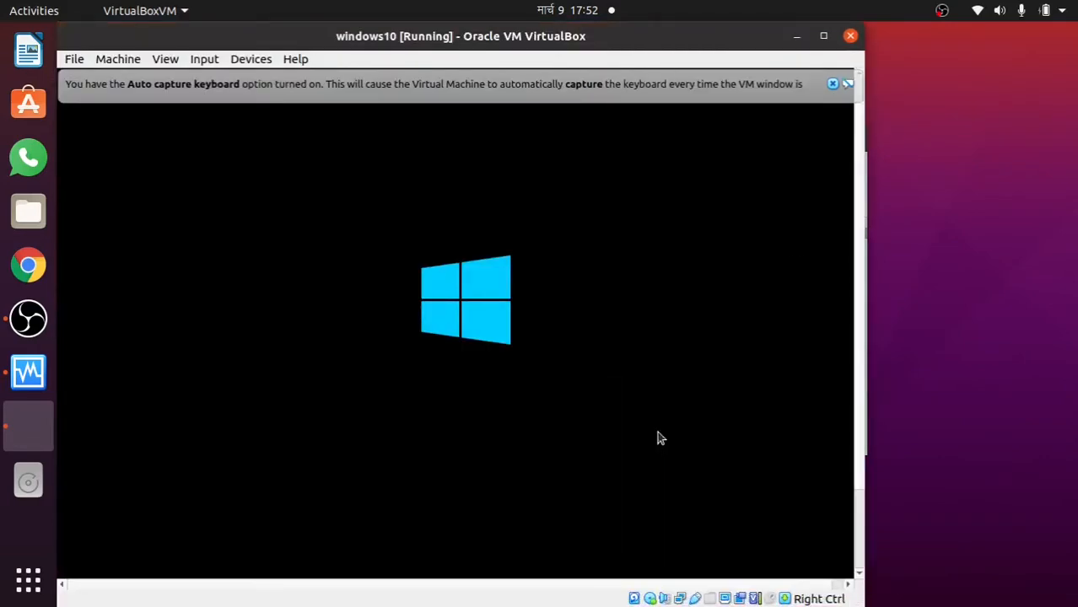
click(825, 36)
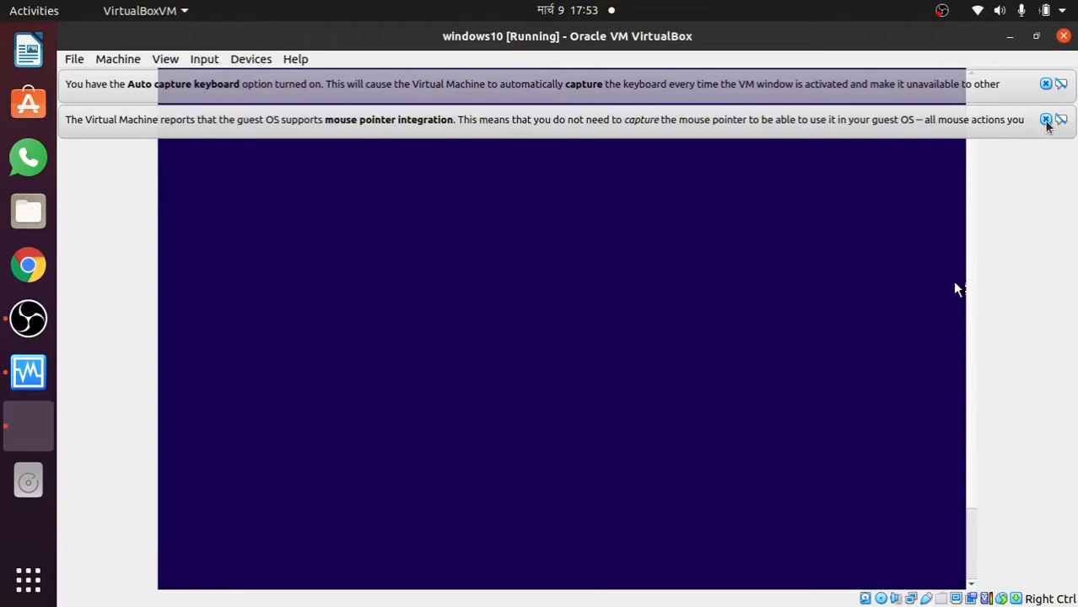
click(1046, 119)
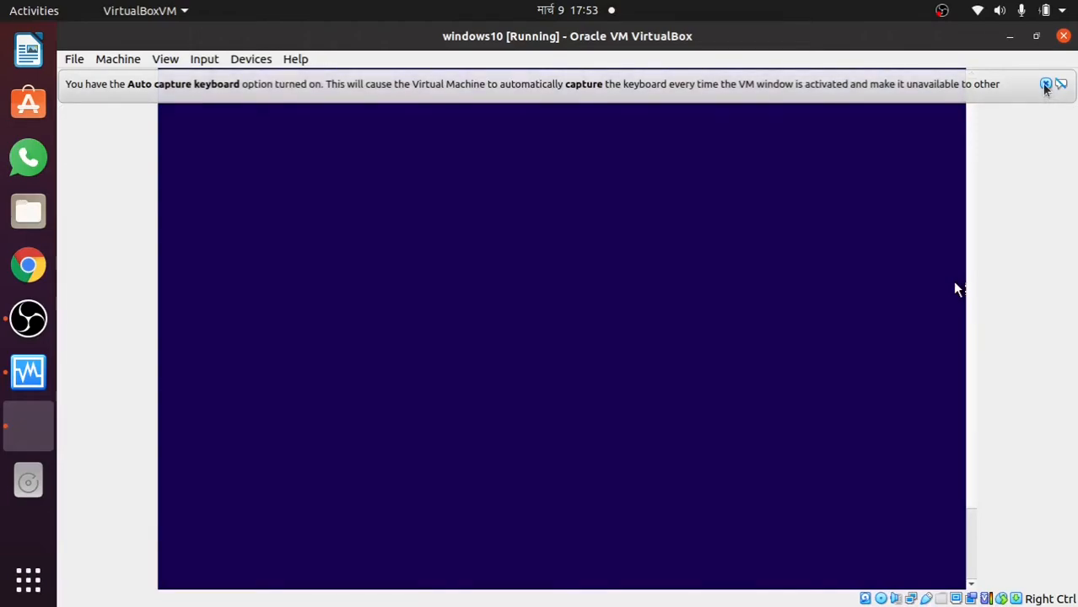
click(1046, 84)
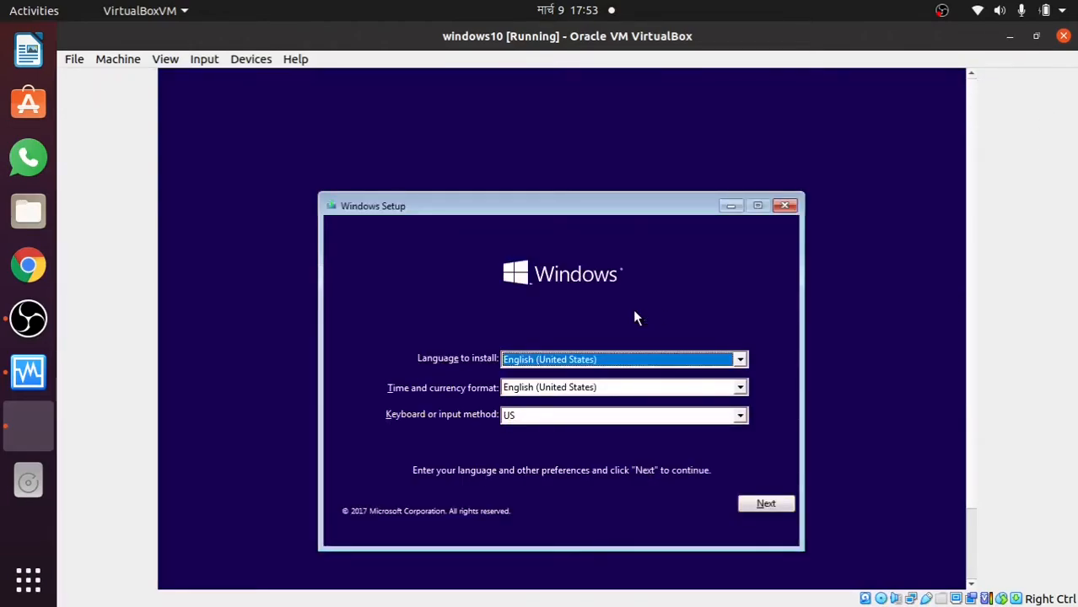
Keep English (United States) and US keyboard, accept the licence, and custom-install Windows onto the 50 GB Drive 0 unallocated space
click(779, 504)
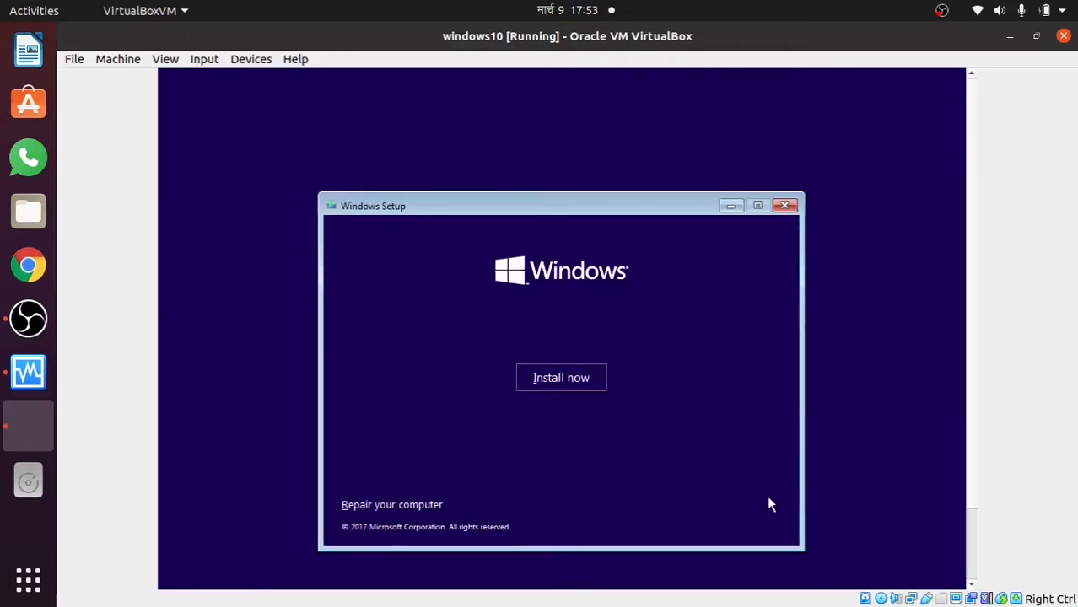
click(570, 379)
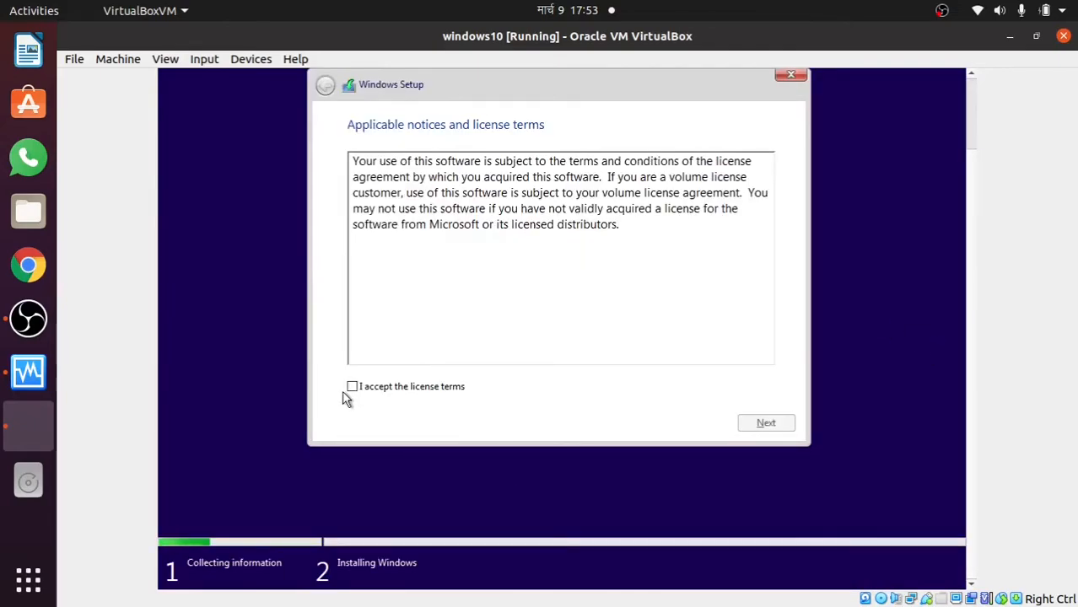
click(352, 387)
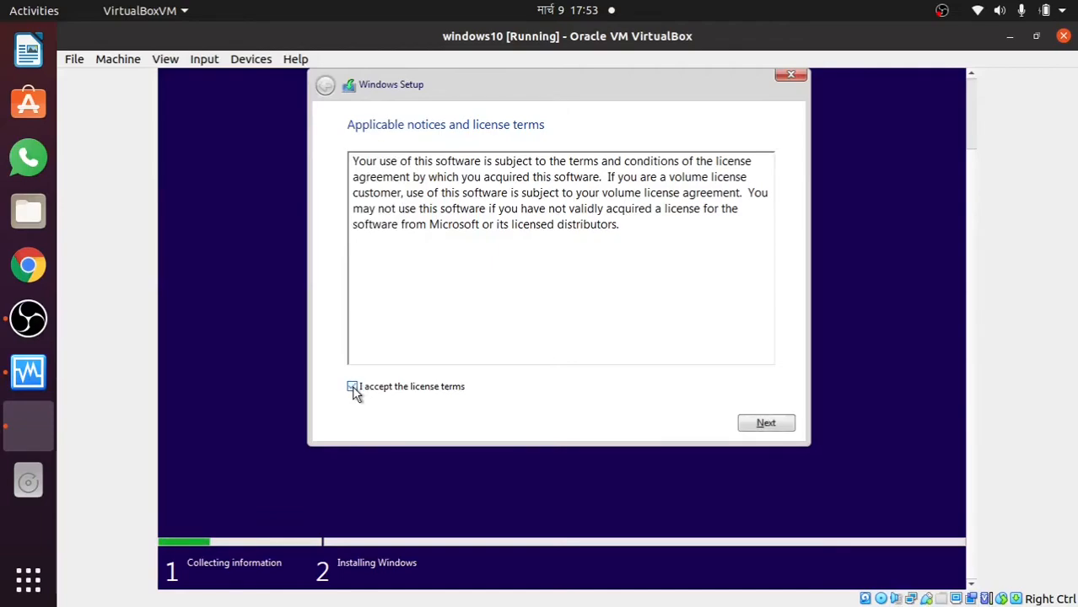
click(766, 424)
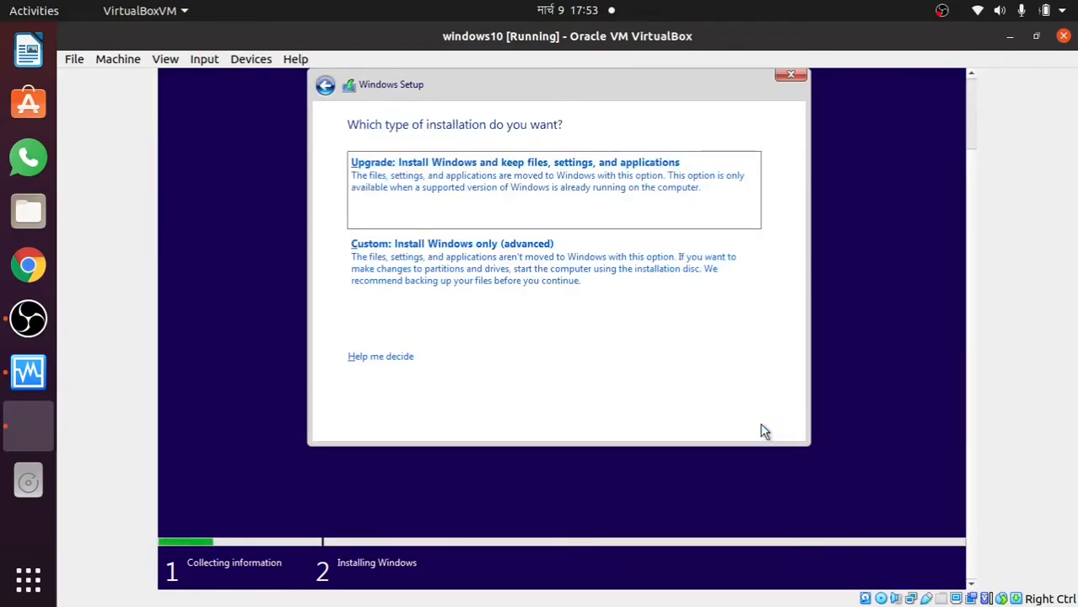
click(556, 268)
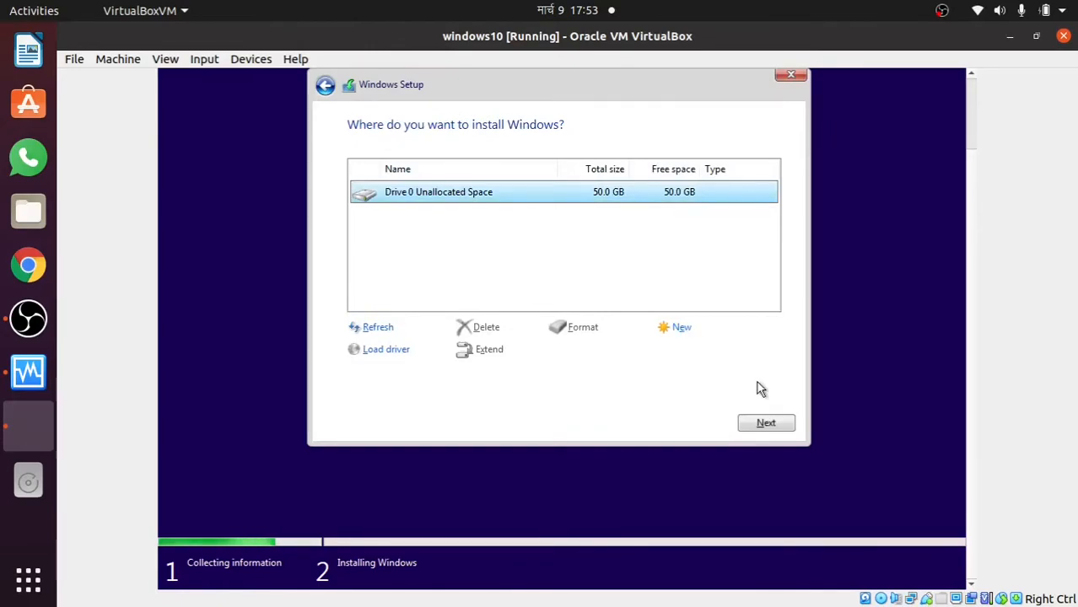
click(766, 424)
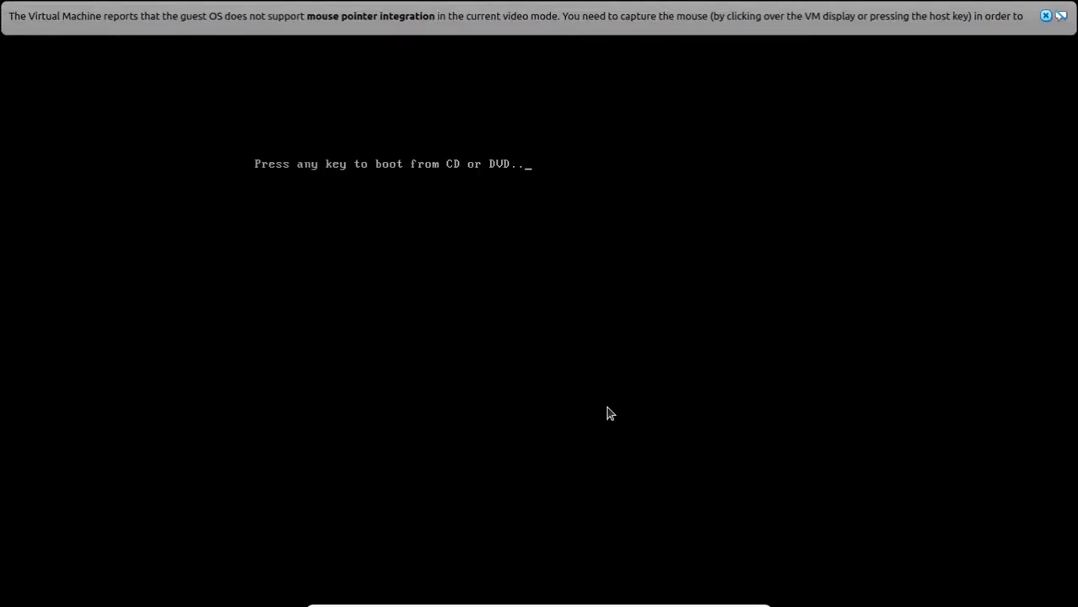
Choose United States as the region, create local user 'virtual' with no password, and accept default privacy settings
click(1046, 17)
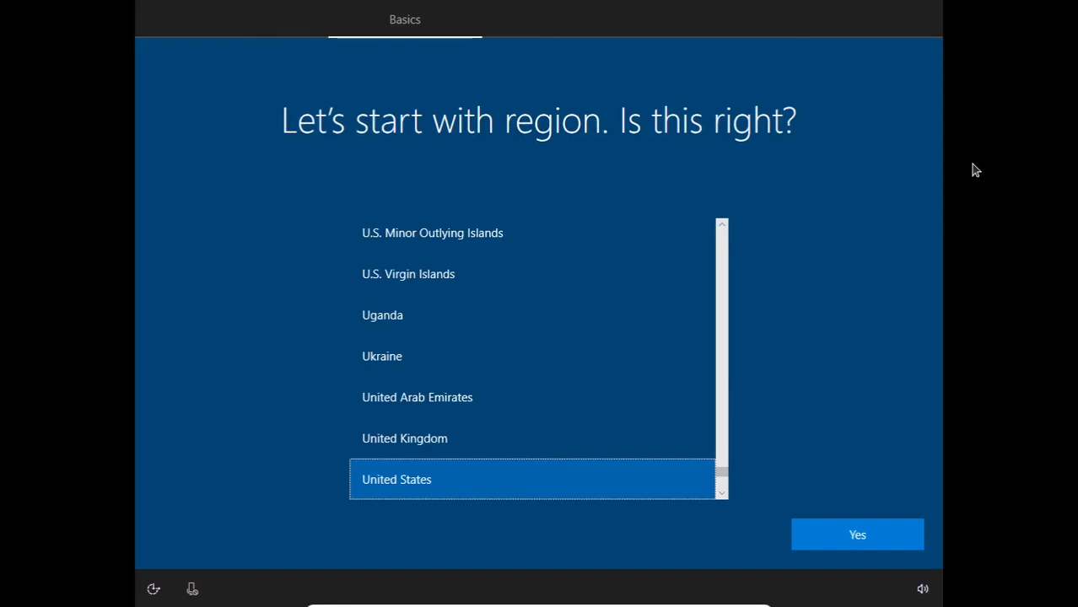
click(848, 538)
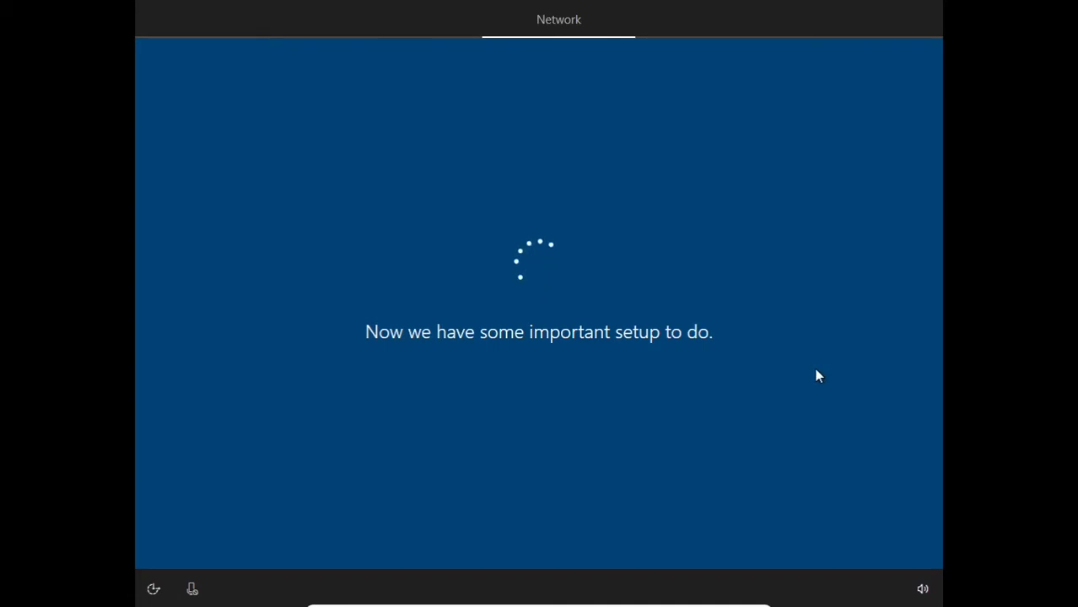
text(virtual)
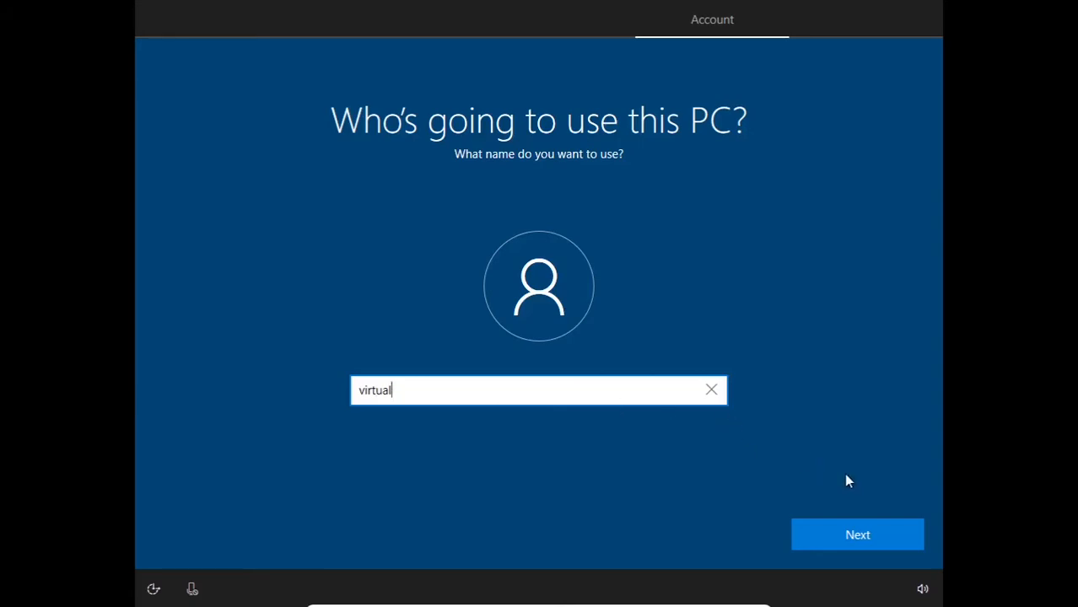
click(883, 546)
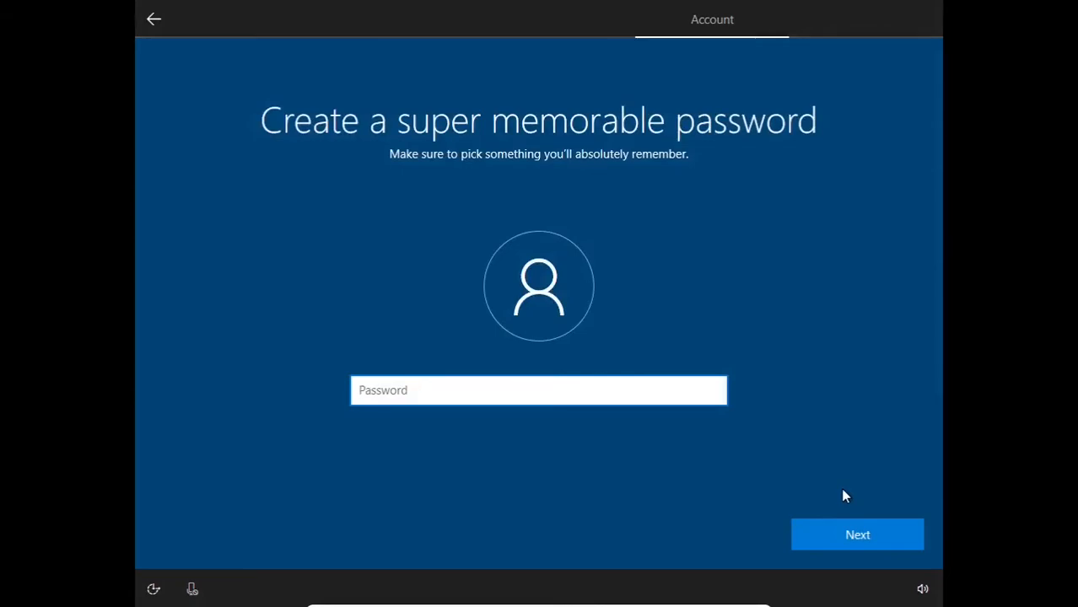
click(894, 548)
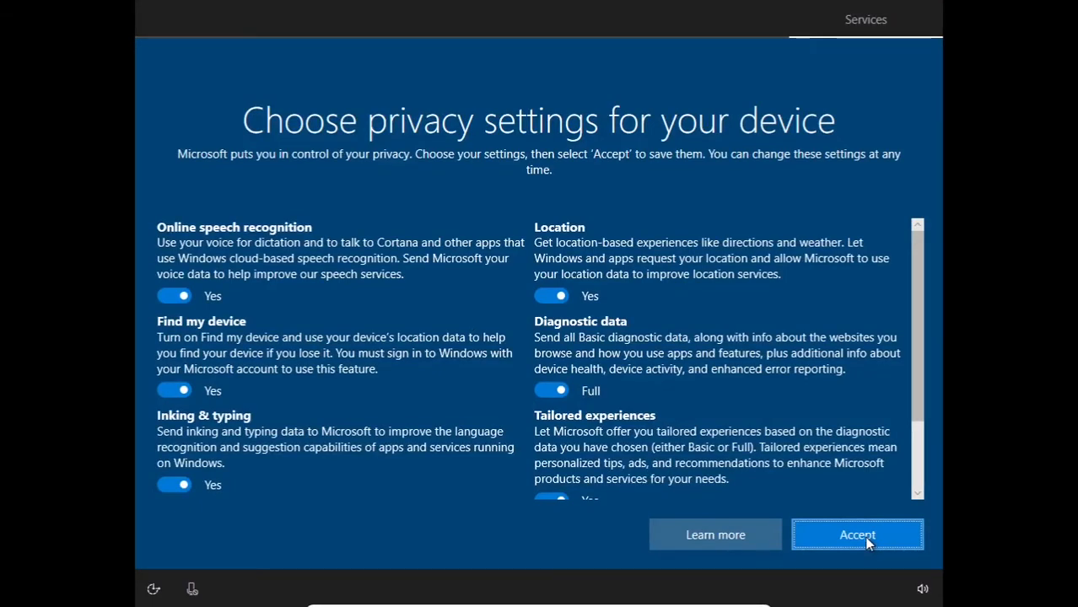
click(857, 536)
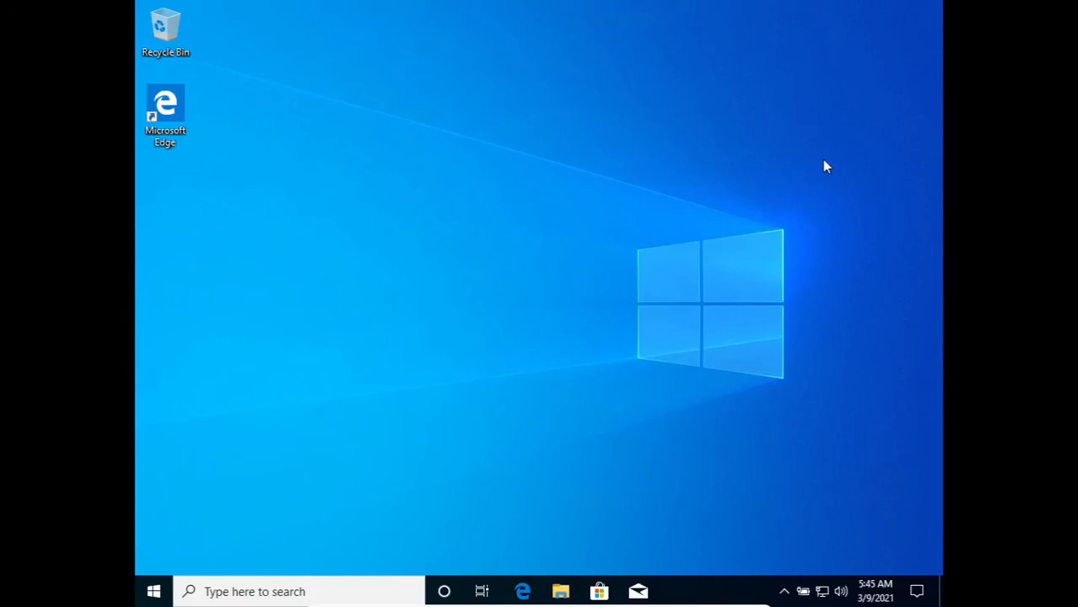
Close the windows10 virtual machine with Save the machine state selected
key(ctrl+Home)
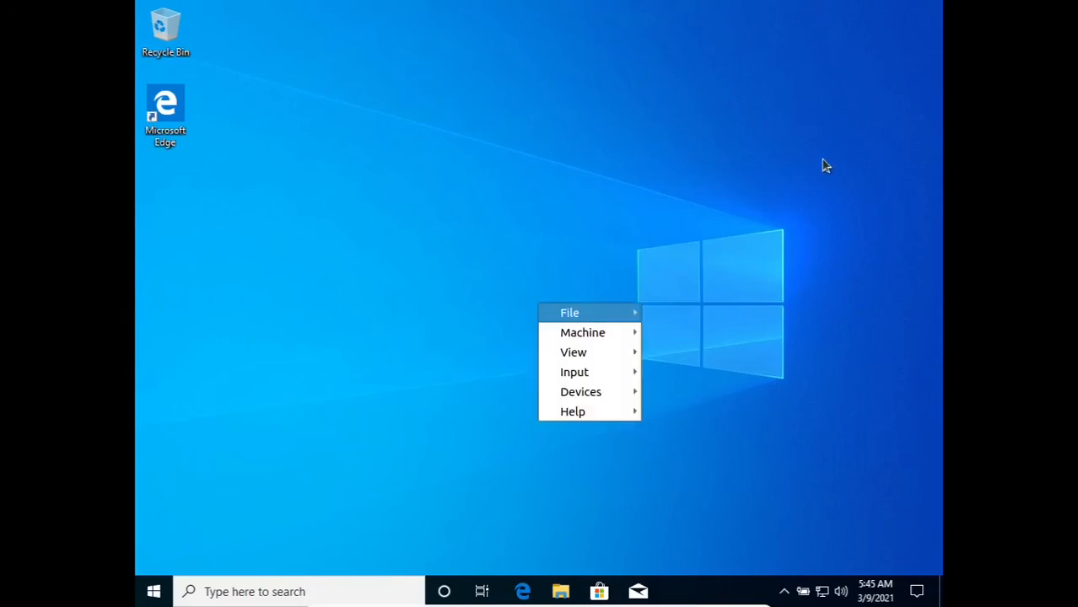
mouse_move(614, 313)
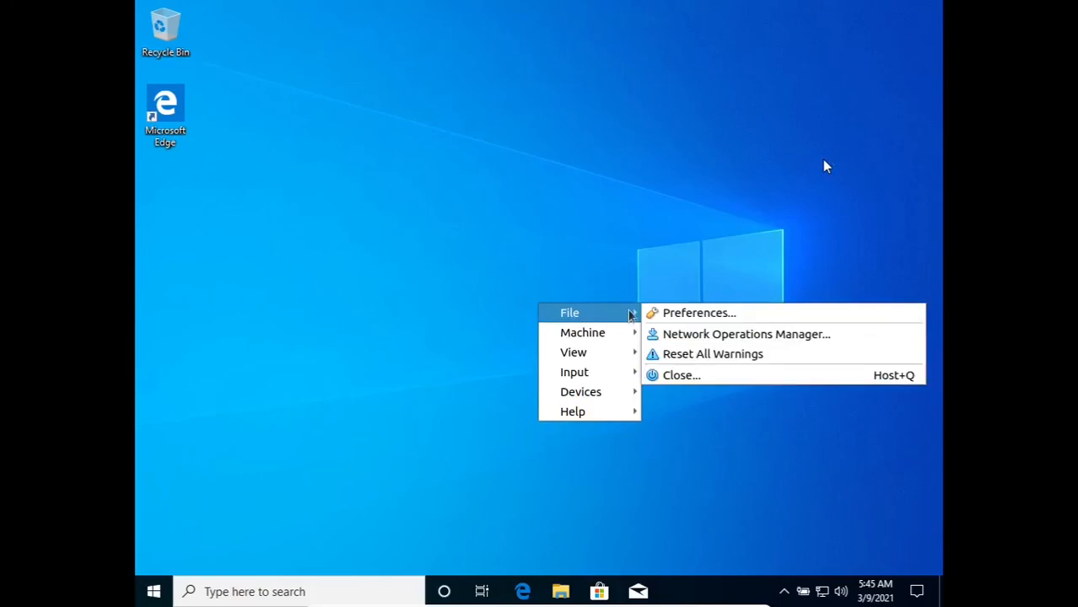
click(685, 375)
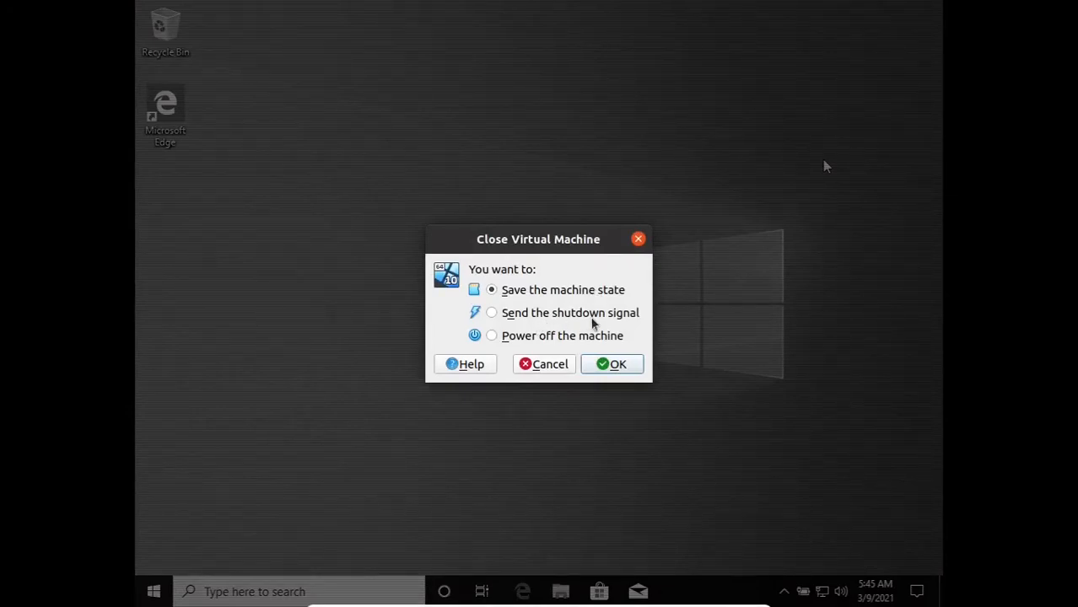
click(612, 364)
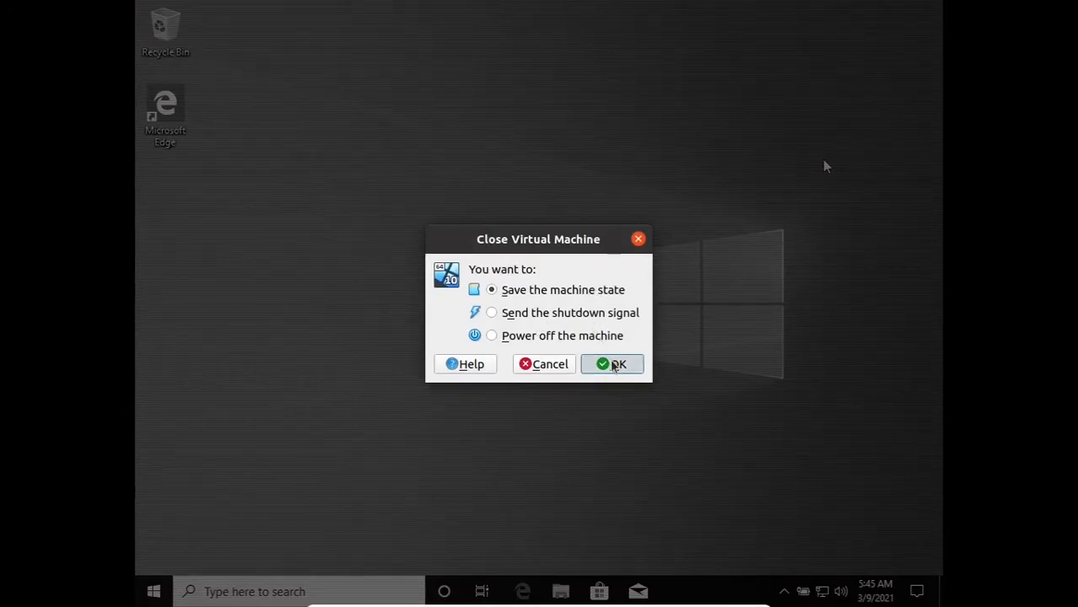